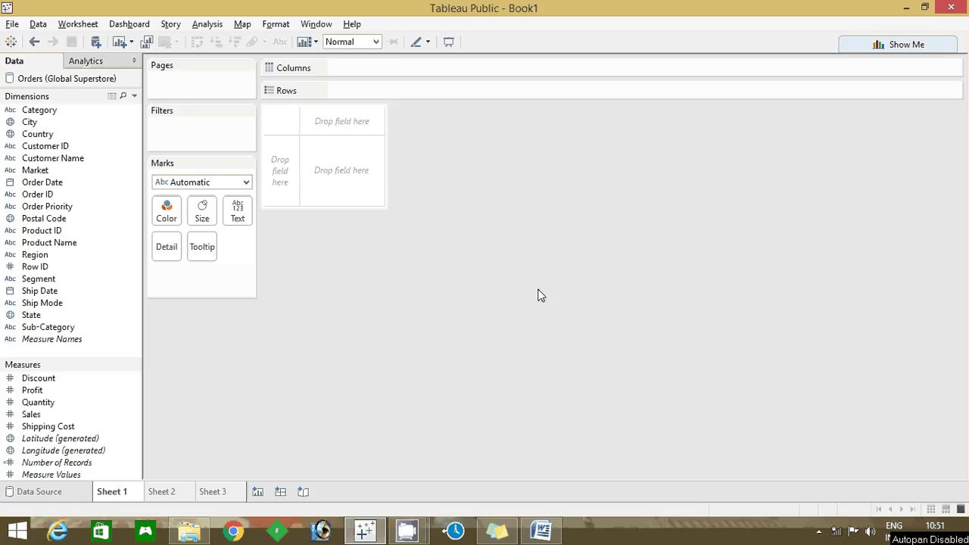
# - Read the Forecasting question on September 2015 sales in Word, then return to Tableau
pyautogui.click(544, 533)
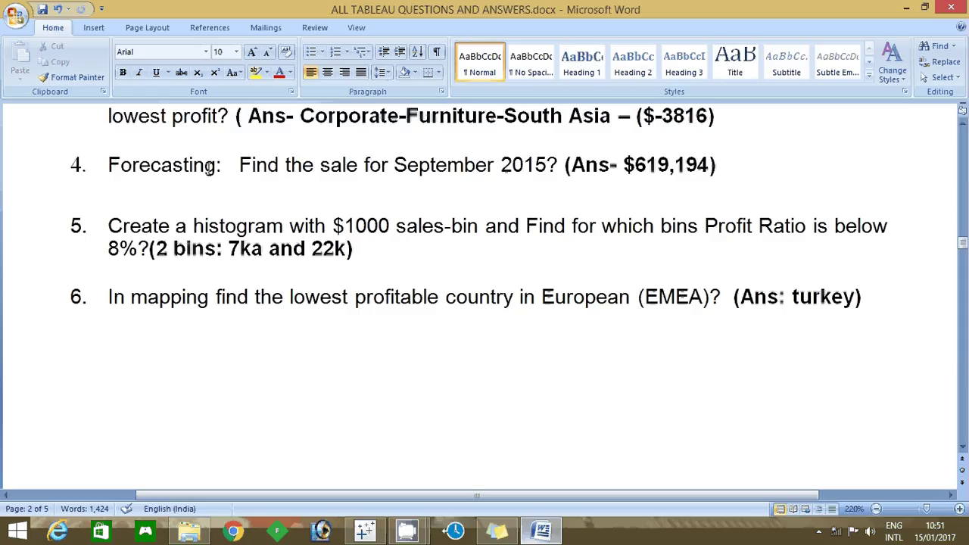
pyautogui.moveTo(116, 159); pyautogui.dragTo(216, 165)
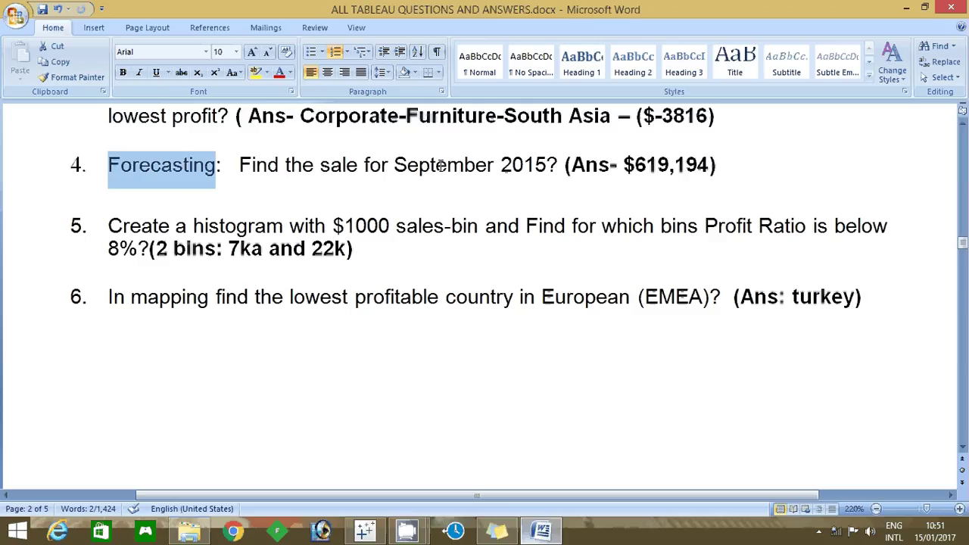
pyautogui.click(464, 165)
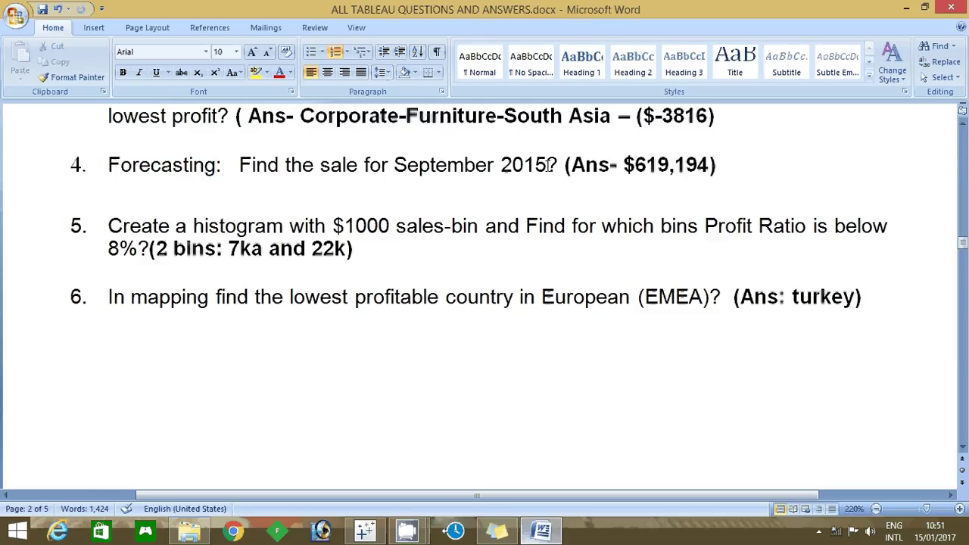
pyautogui.hotkey('alt', 'Tab')
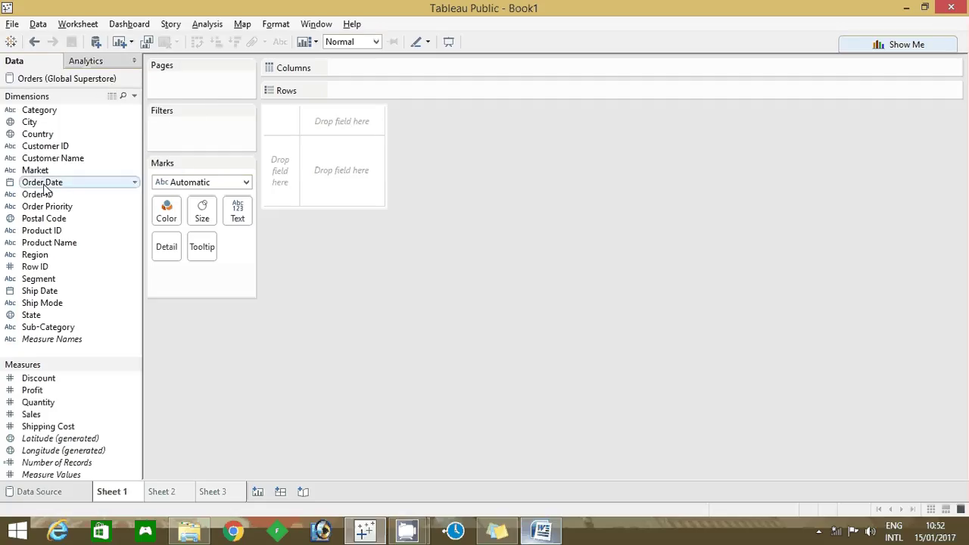
# - Place Order Date on Rows broken down by month
pyautogui.moveTo(45, 188); pyautogui.dragTo(368, 99)
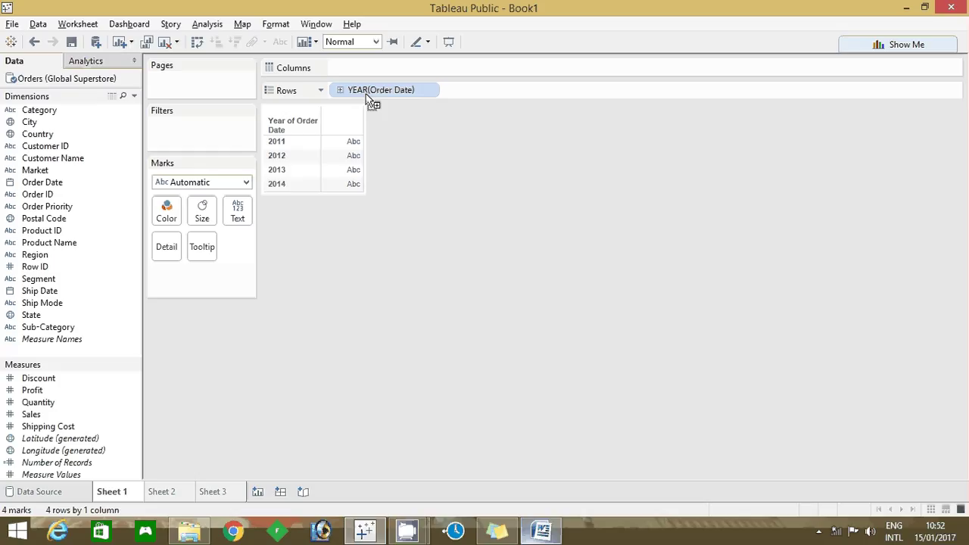
pyautogui.rightClick(366, 94)
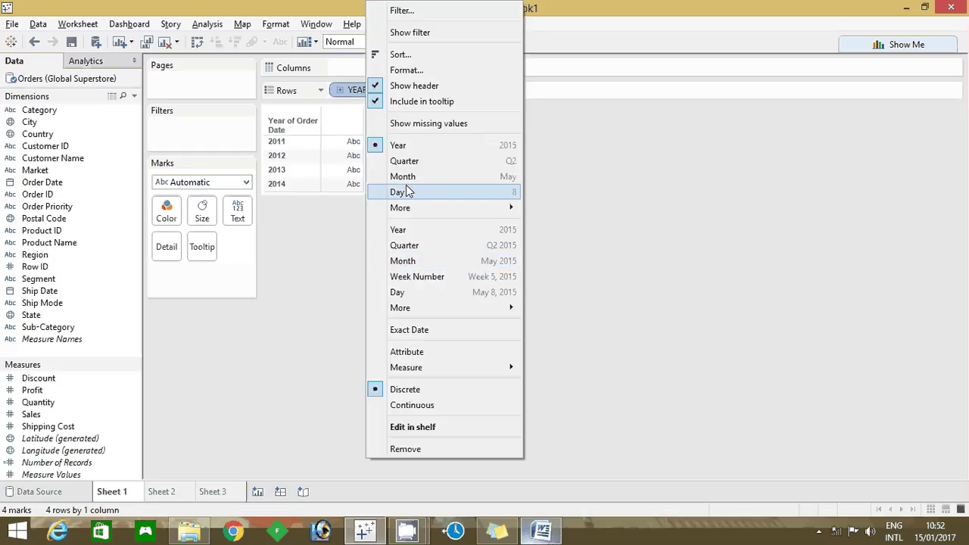
pyautogui.click(415, 263)
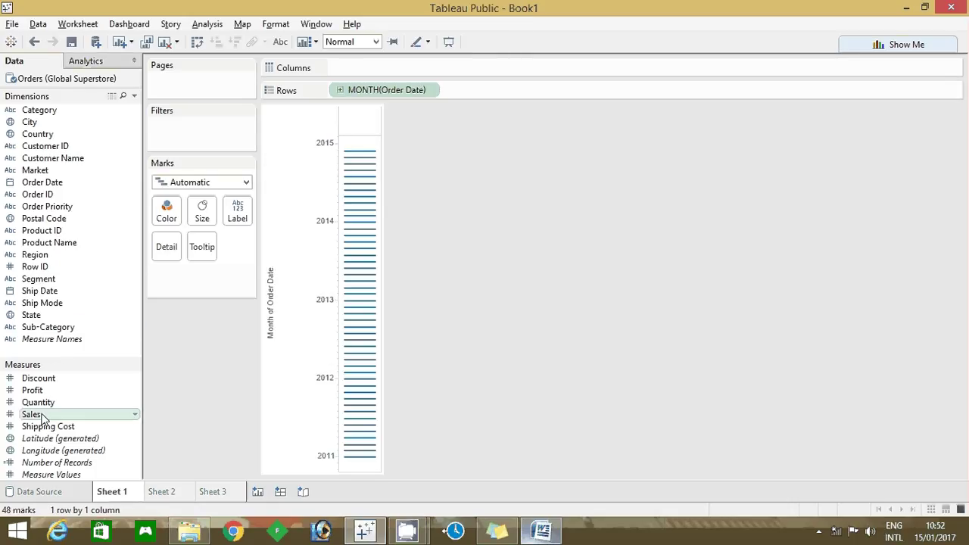
# - Plot SUM(Sales) with mark labels and swap rows and columns so months run across
pyautogui.moveTo(43, 418); pyautogui.dragTo(350, 70)
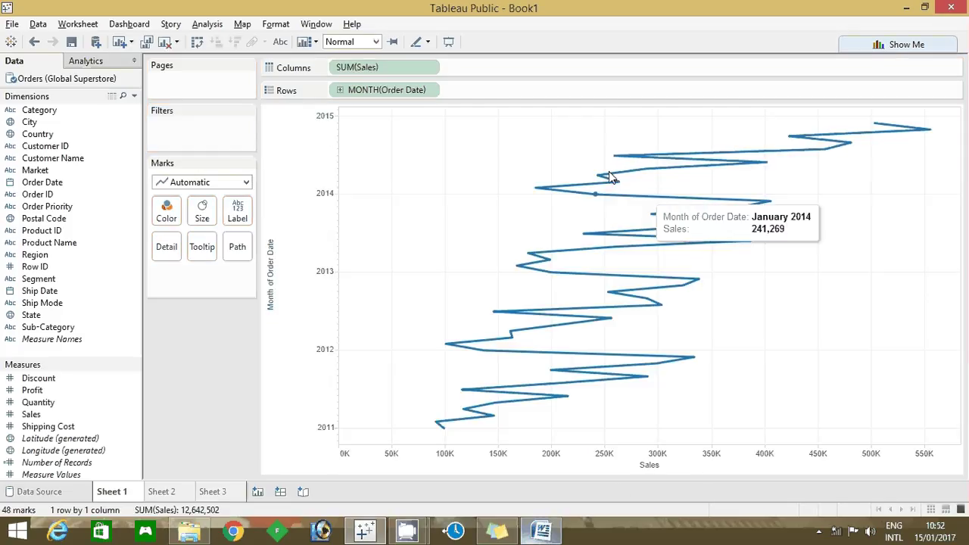
pyautogui.click(280, 42)
pyautogui.click(199, 42)
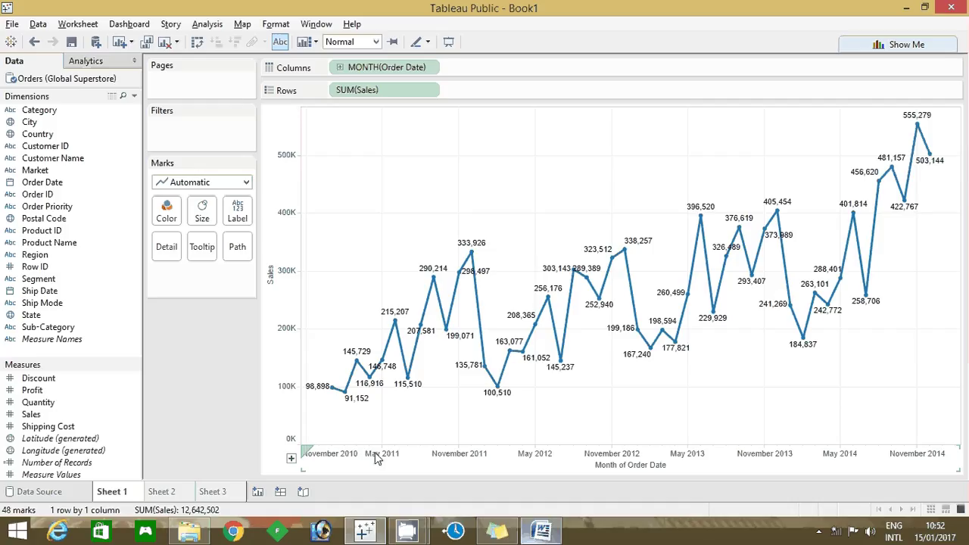
# - Change the order date field to a Month / Year custom date
pyautogui.rightClick(371, 72)
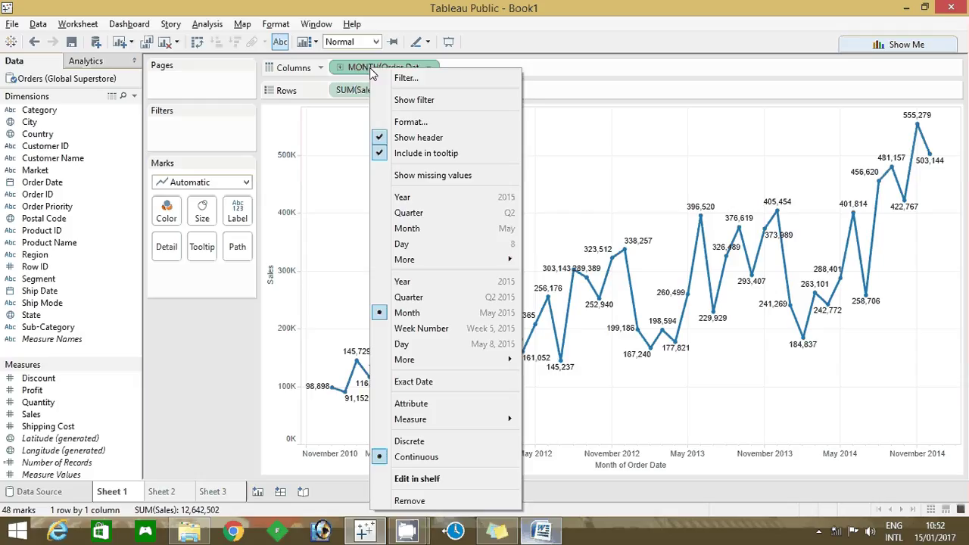
pyautogui.moveTo(452, 365)
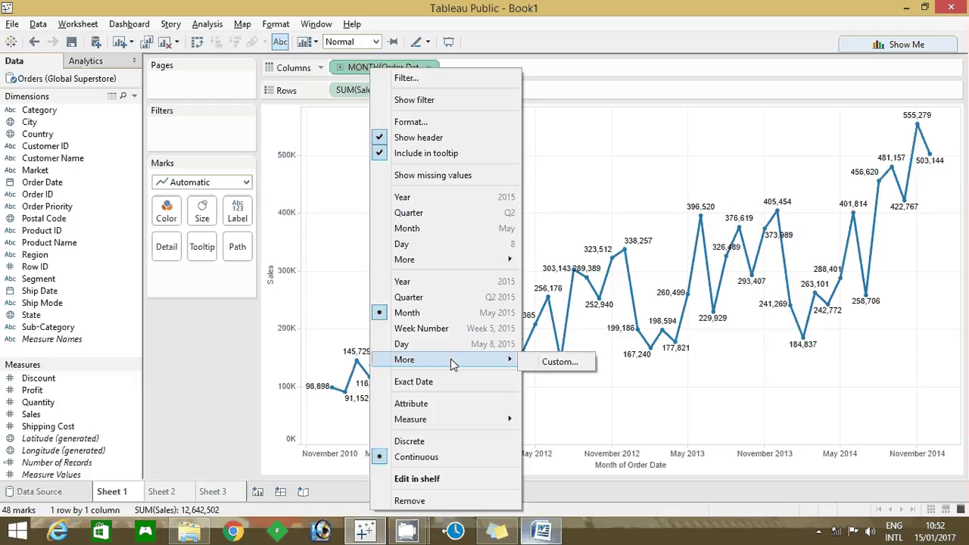
pyautogui.click(544, 364)
pyautogui.click(492, 291)
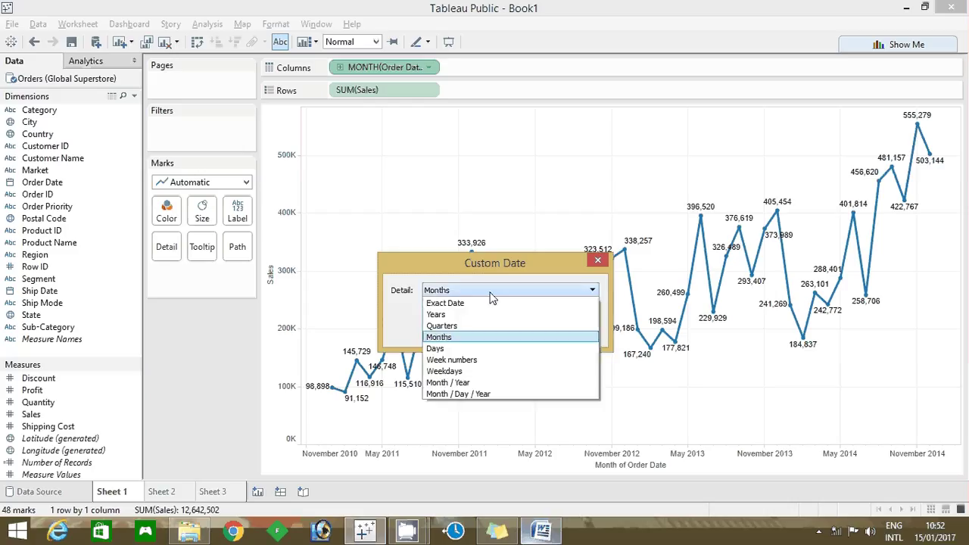
pyautogui.click(481, 383)
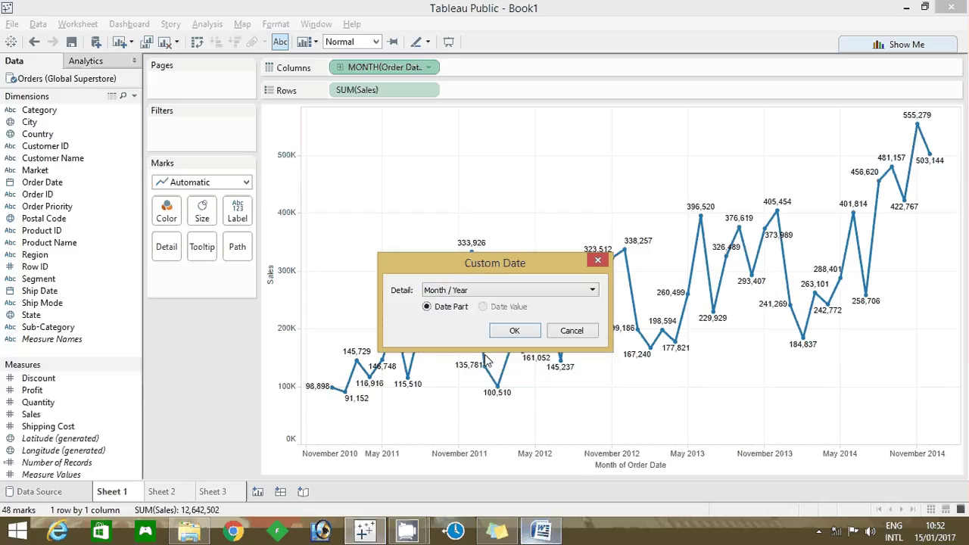
pyautogui.click(514, 331)
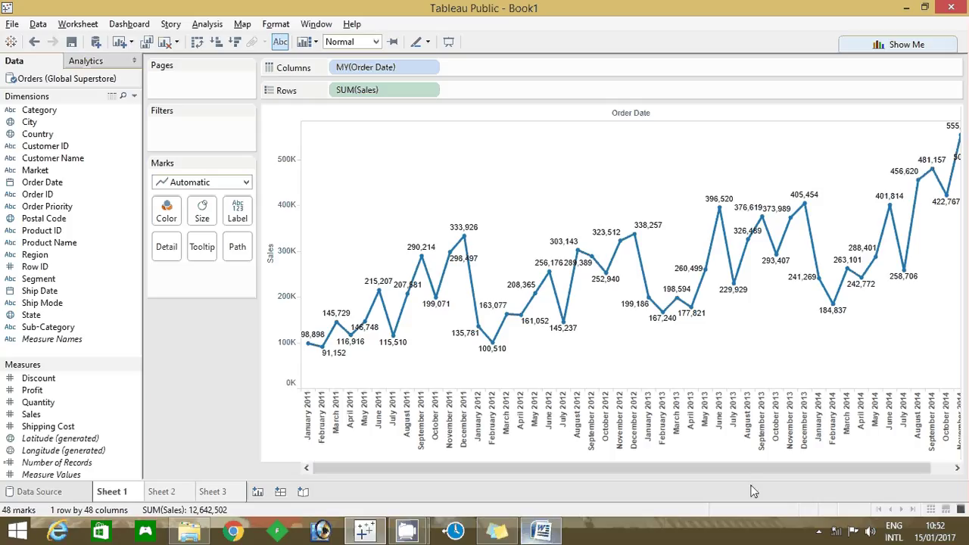
pyautogui.click(948, 469)
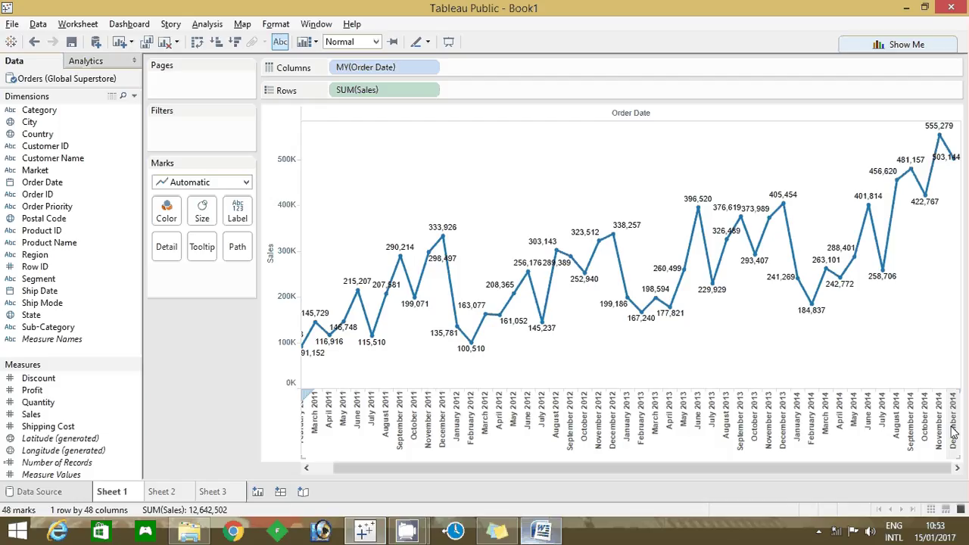
# - Add a Forecast from the Analytics pane and select September 2015's forecast of 619,194
pyautogui.click(107, 68)
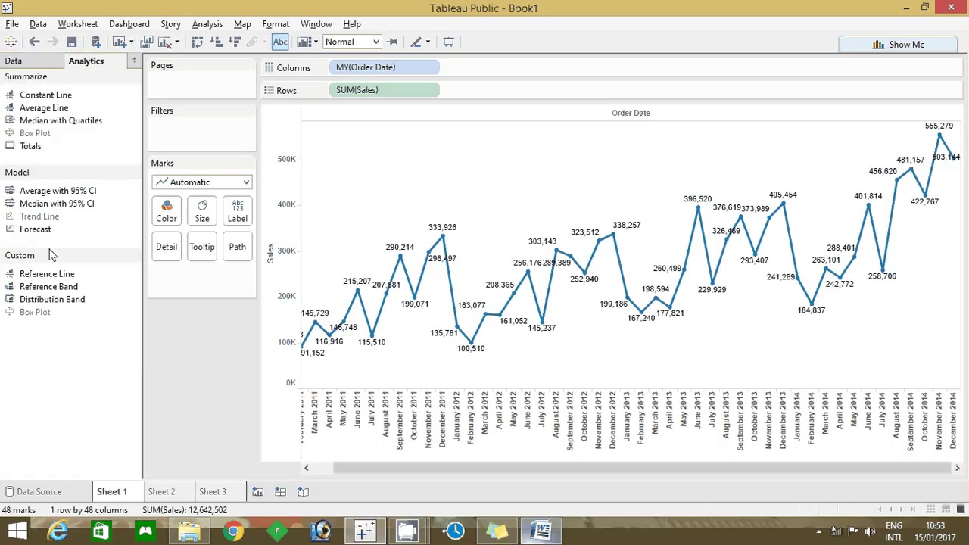
pyautogui.moveTo(40, 233); pyautogui.dragTo(356, 150)
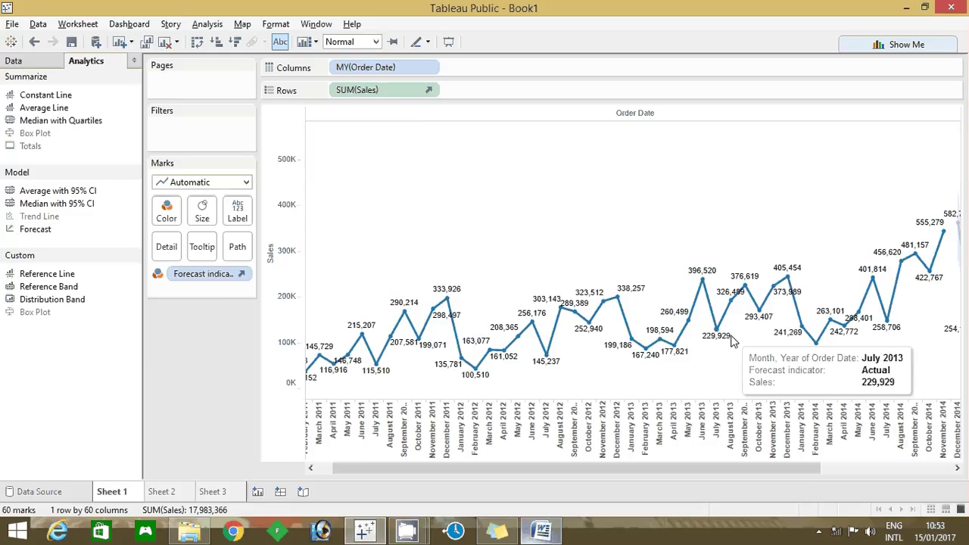
pyautogui.click(901, 468)
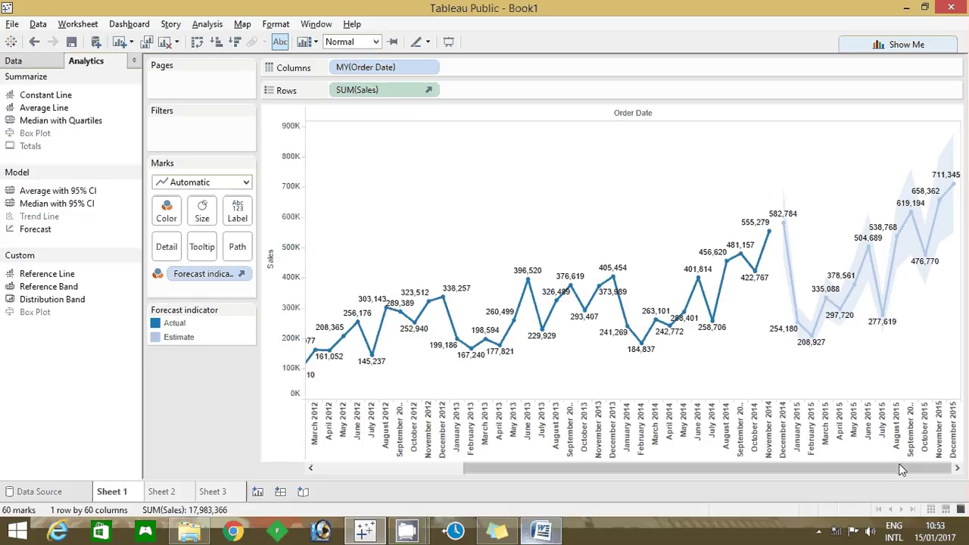
pyautogui.click(911, 453)
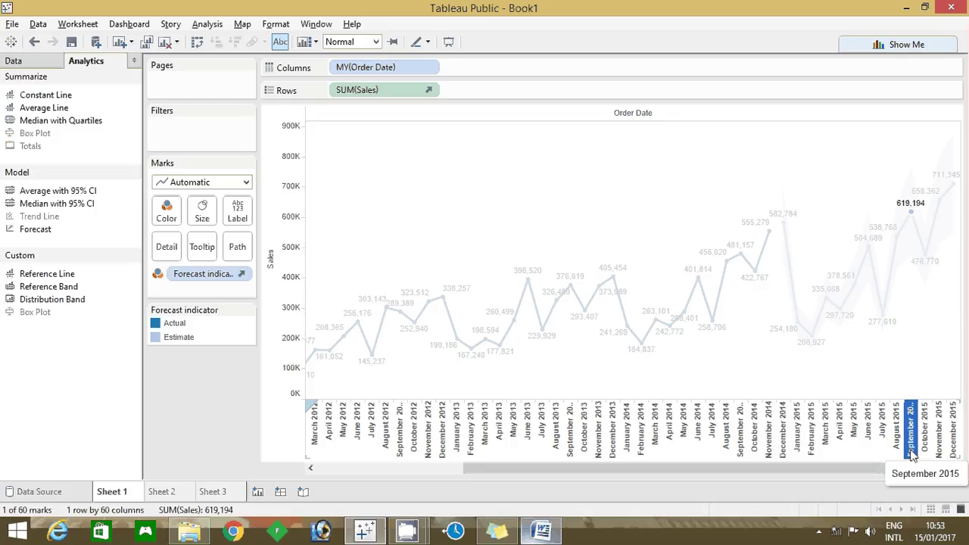
pyautogui.moveTo(914, 213)
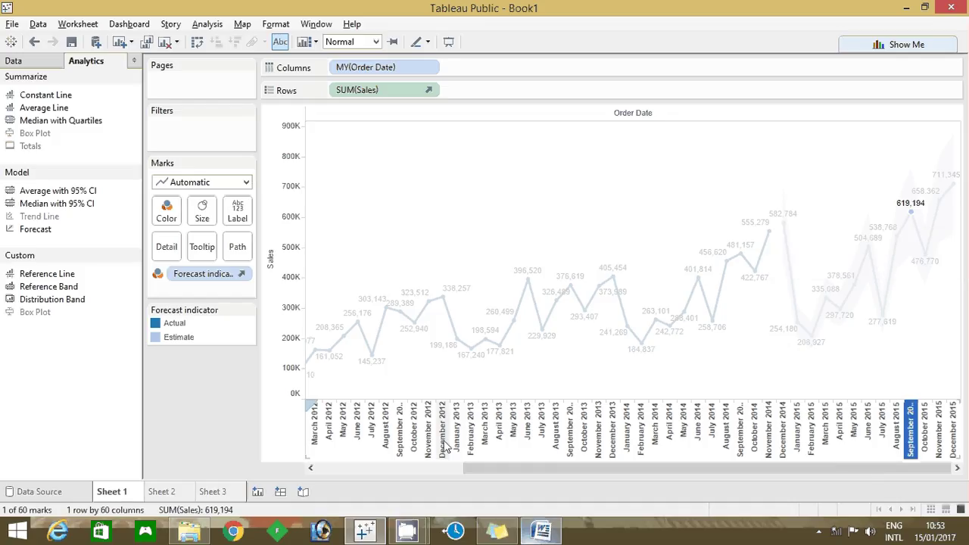
pyautogui.click(539, 531)
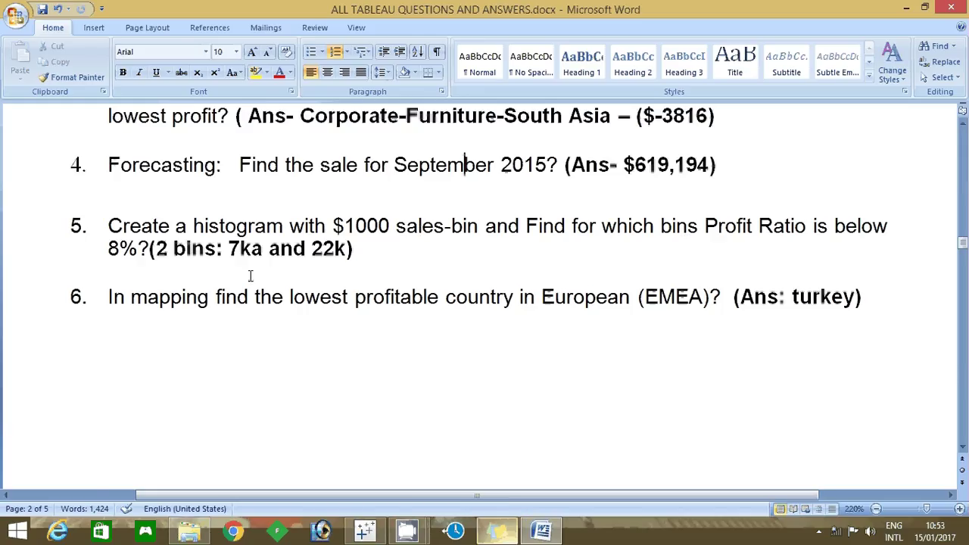
pyautogui.hotkey('alt', 'Tab')
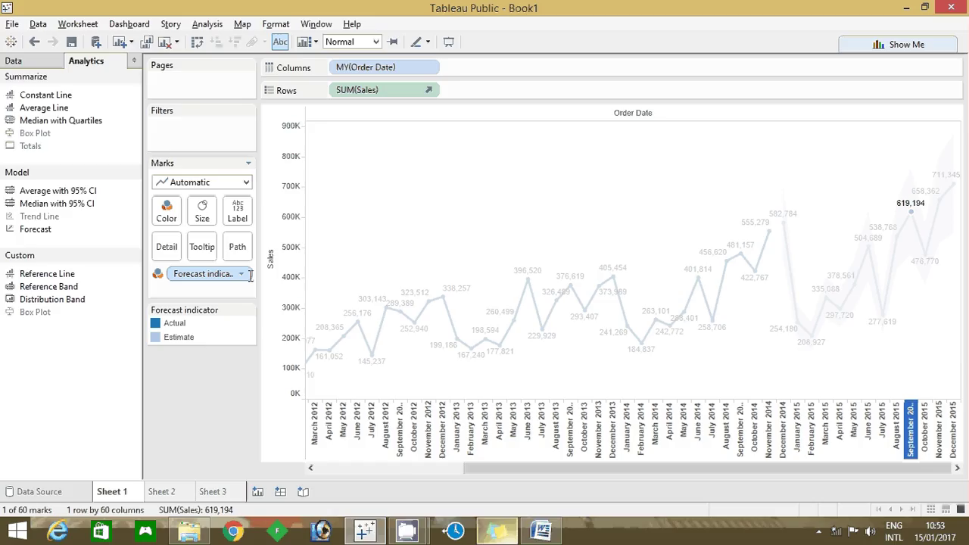
# - On Sheet 2, turn the Sales measure into a histogram using Show Me
pyautogui.click(161, 492)
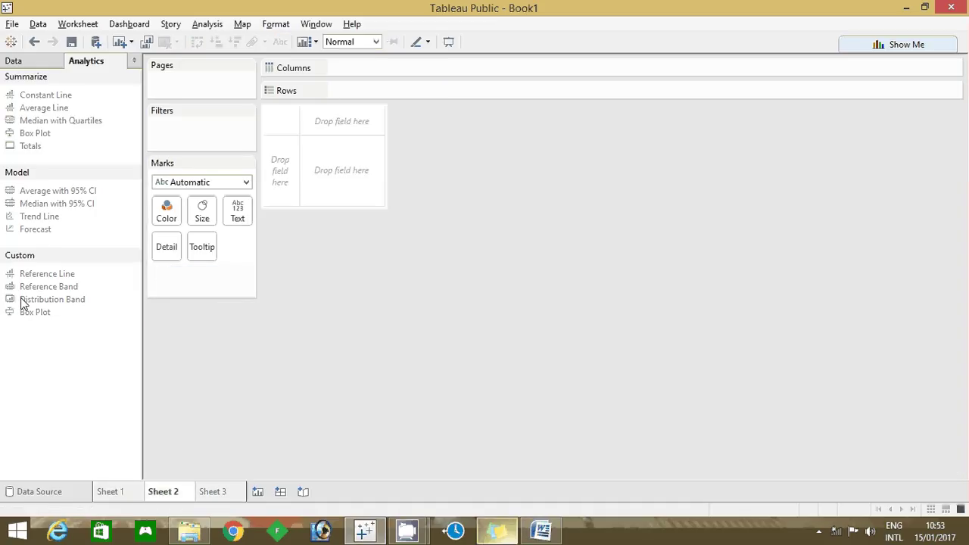
pyautogui.click(14, 62)
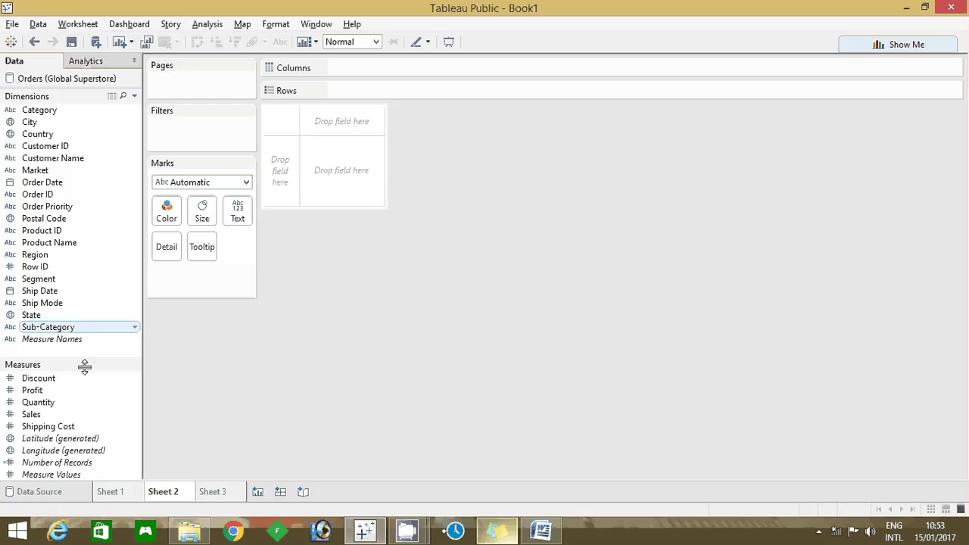
pyautogui.click(31, 415)
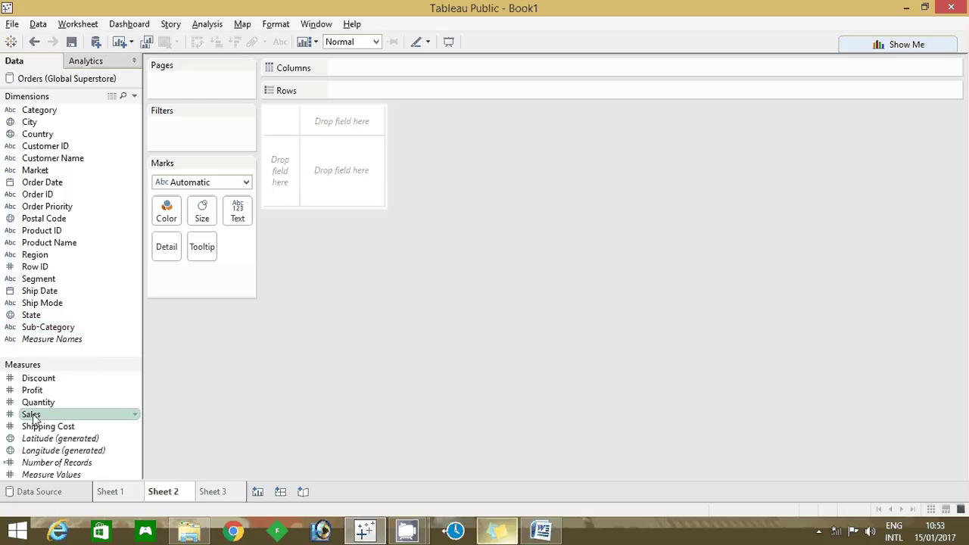
pyautogui.click(913, 47)
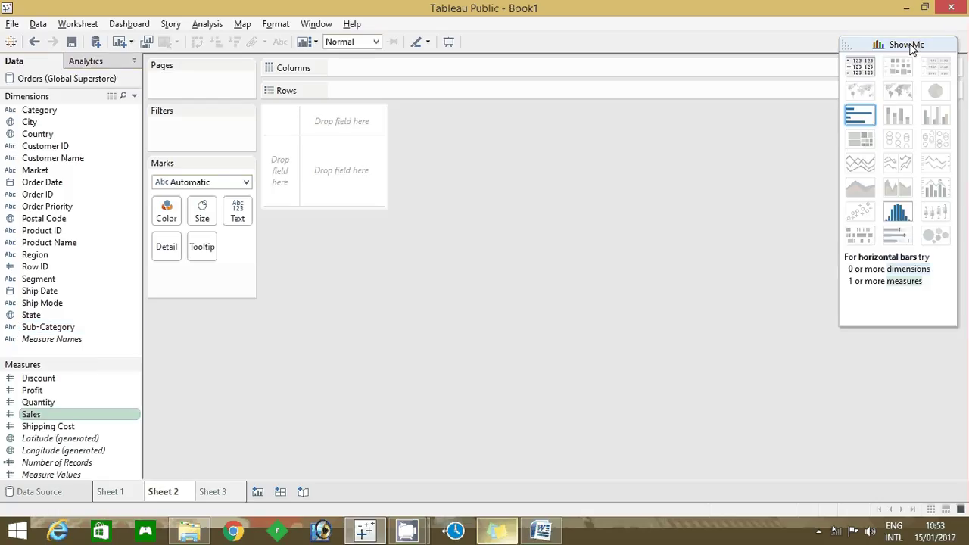
pyautogui.click(898, 212)
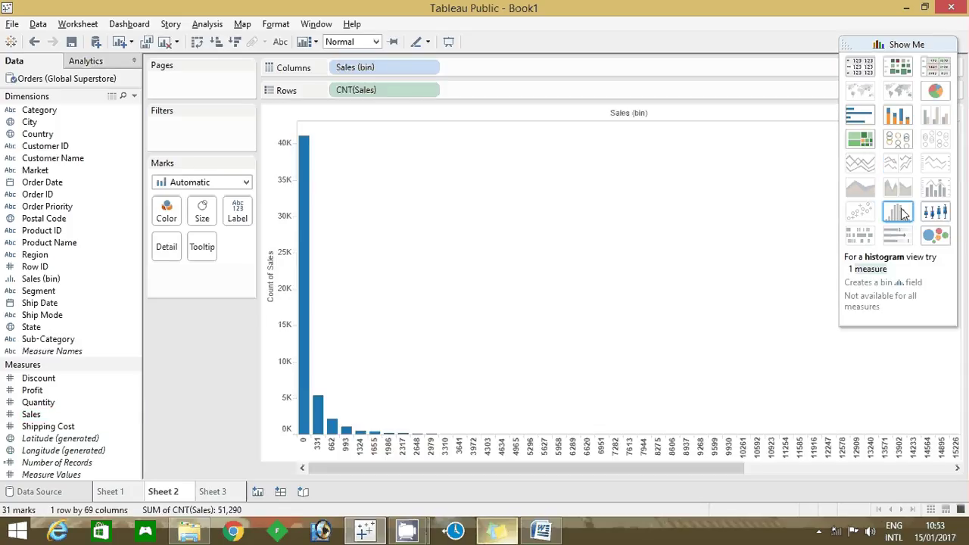
pyautogui.click(925, 42)
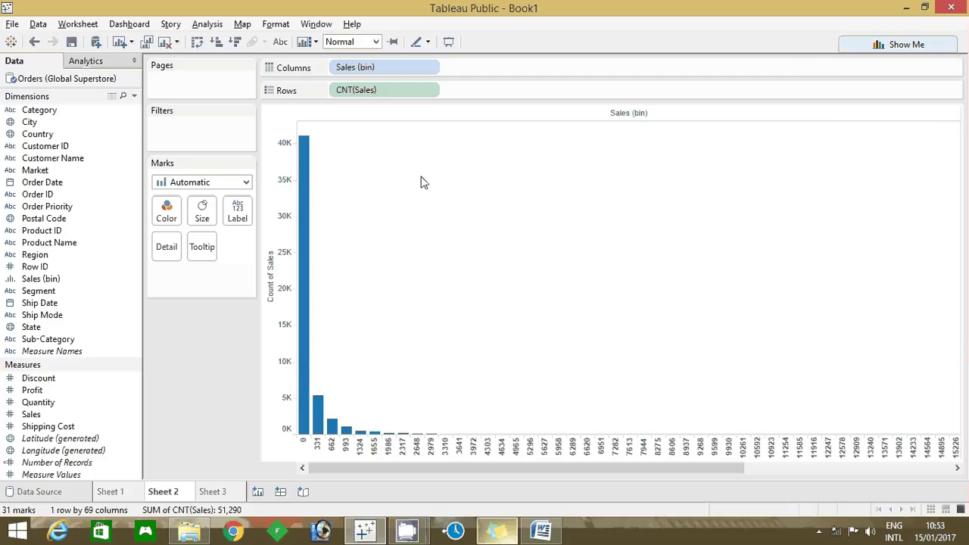
pyautogui.click(61, 284)
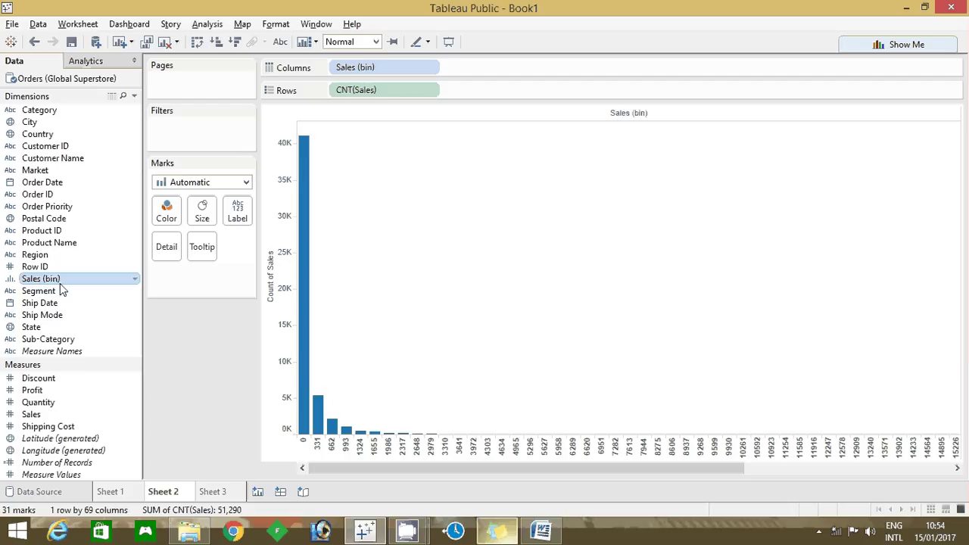
# - Replace the Sales (bin) size of 331 so bins step by 1K up to 22K
pyautogui.rightClick(61, 284)
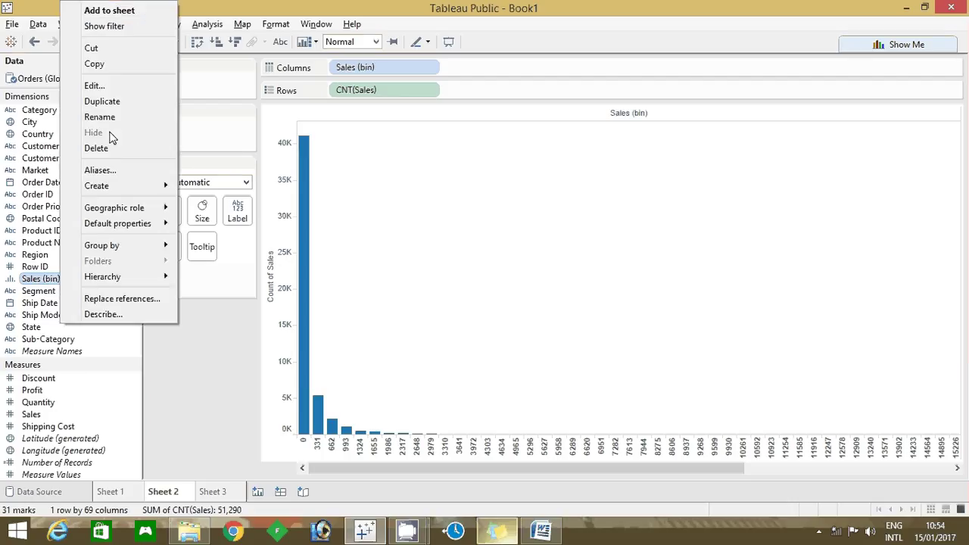
pyautogui.click(93, 86)
pyautogui.doubleClick(439, 235)
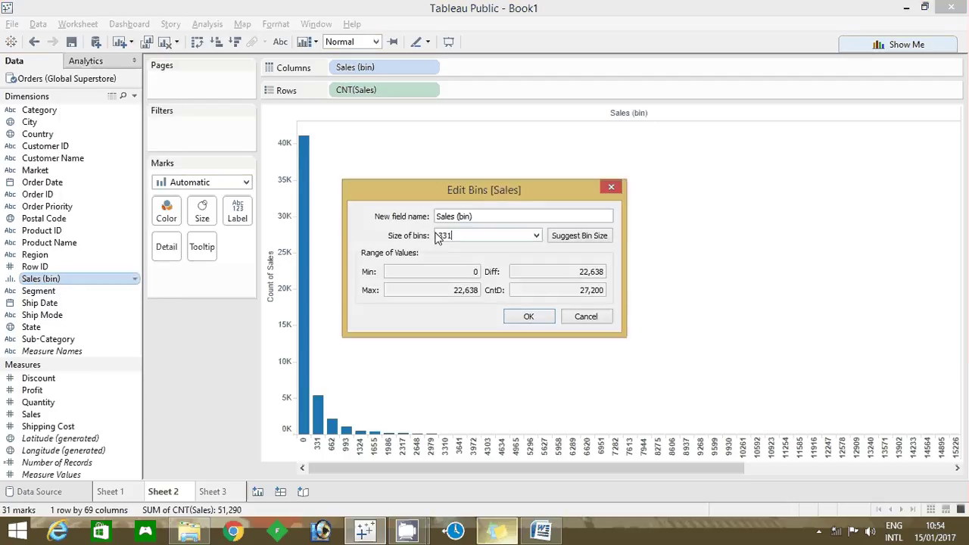
pyautogui.press('BackSpace')
pyautogui.write('5')
pyautogui.write('000')
pyautogui.press('Return')
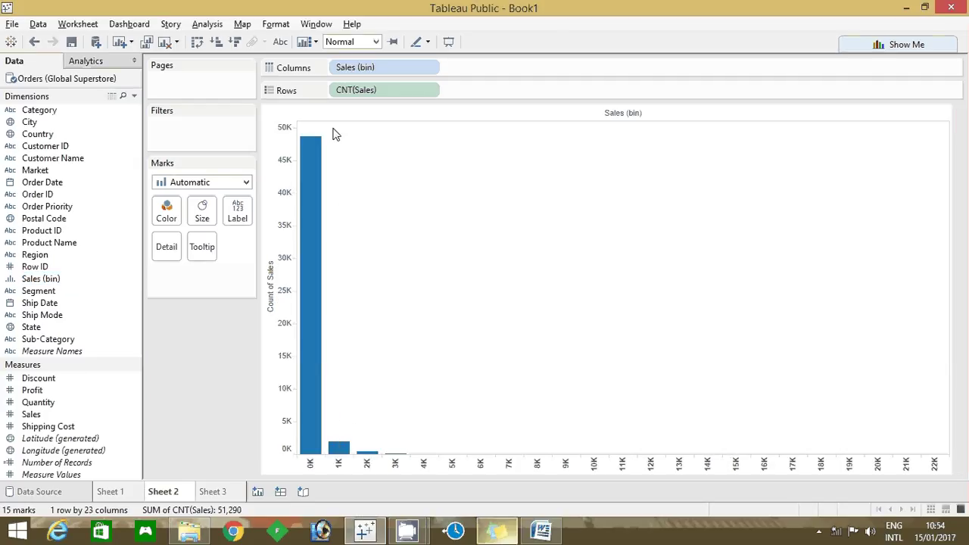
# - Remove CNT(Sales) from Rows and start a new calculated field
pyautogui.rightClick(350, 102)
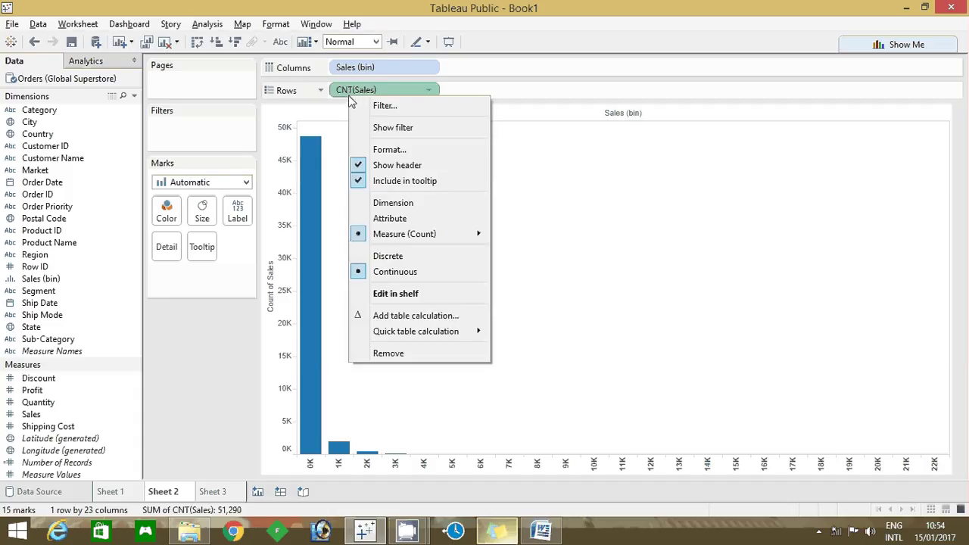
pyautogui.click(388, 353)
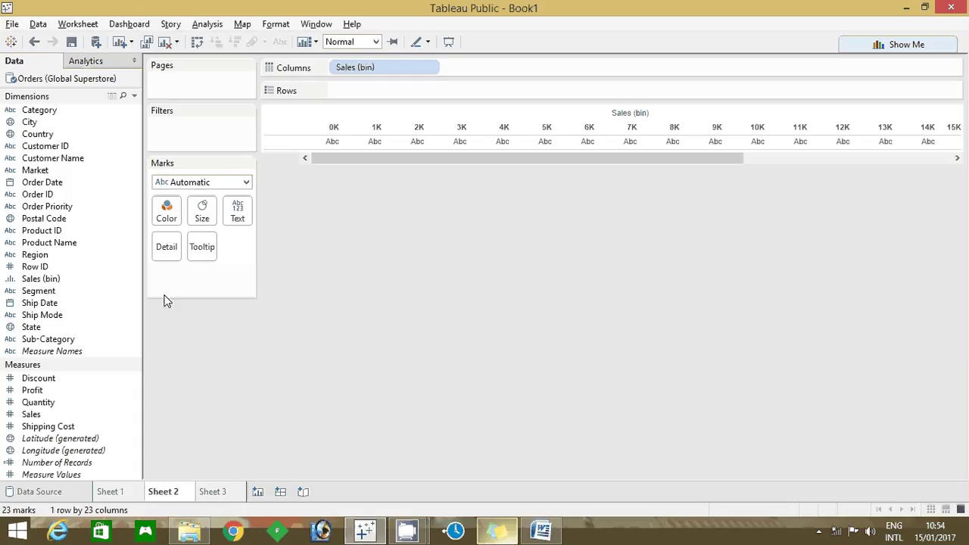
pyautogui.click(134, 96)
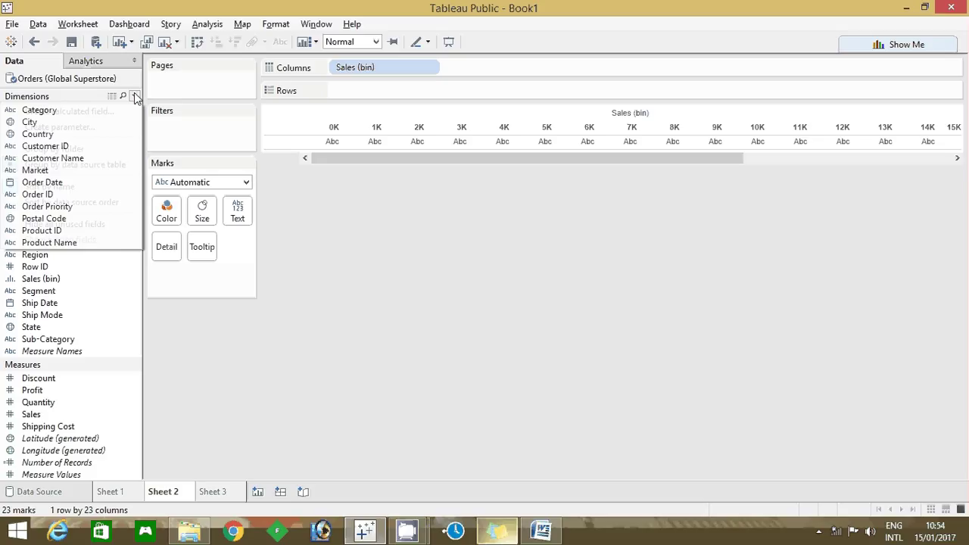
pyautogui.click(103, 113)
# - Enter the formula SUM([Profit])/SUM([Sales])*100 and save it as Calculation1
pyautogui.click(369, 259)
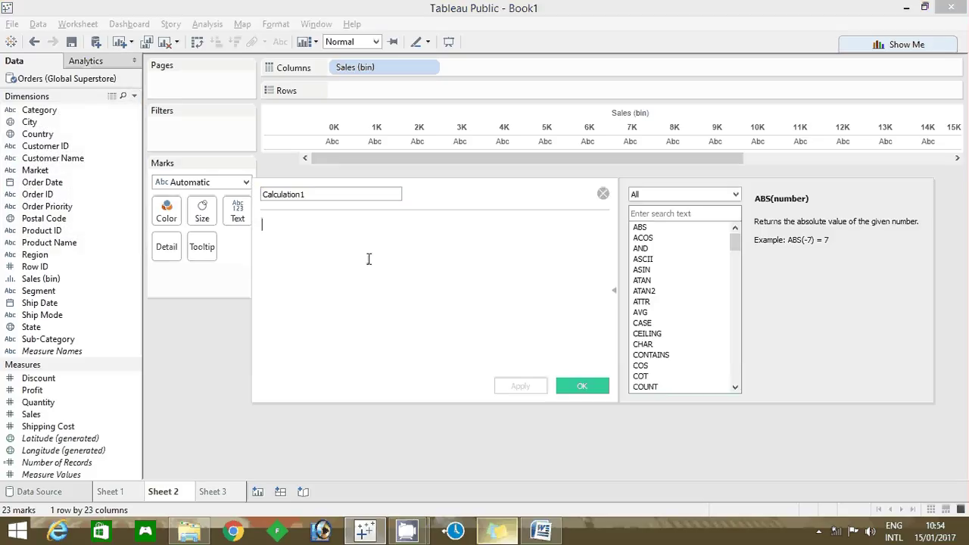
pyautogui.write('sum')
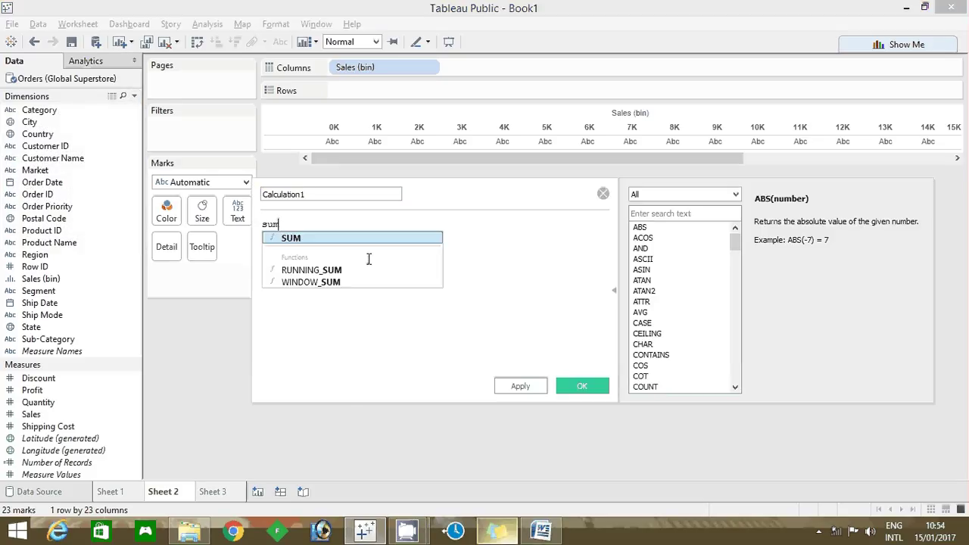
pyautogui.press('Return')
pyautogui.write('pro')
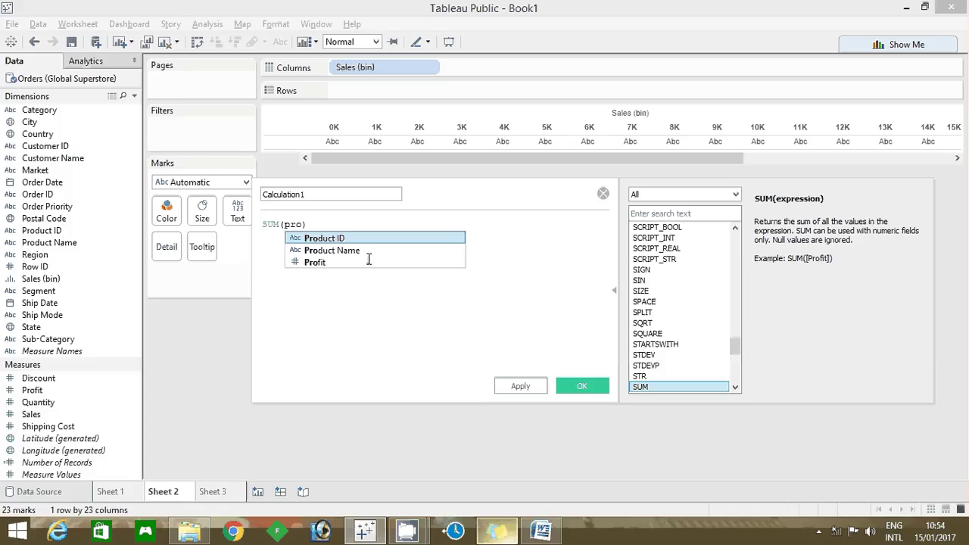
pyautogui.press('Escape')
pyautogui.write('f')
pyautogui.press('Return')
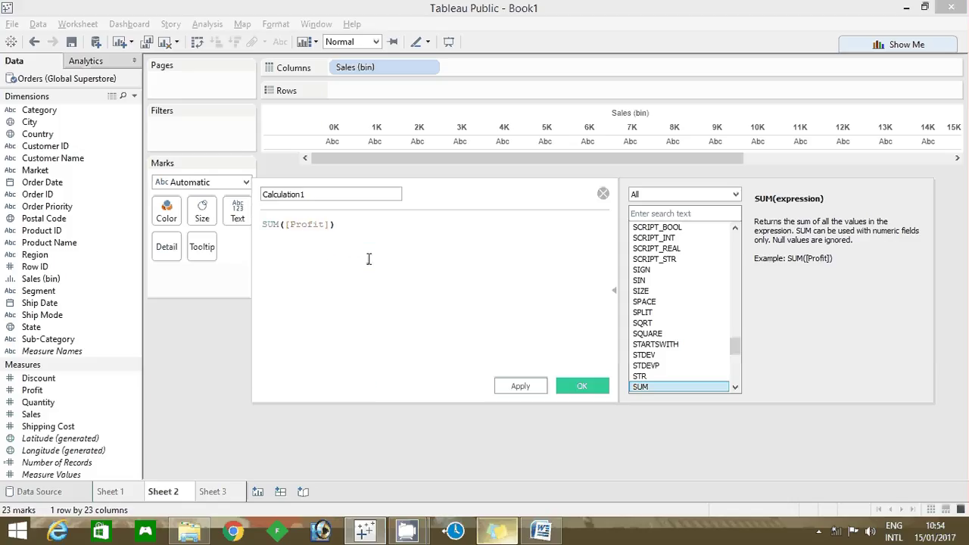
pyautogui.write('/s')
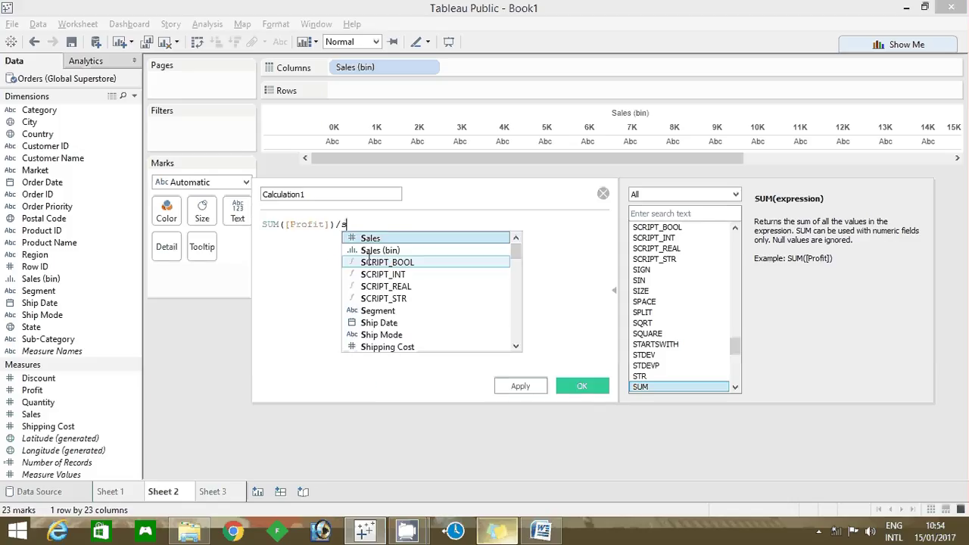
pyautogui.write('um(sa')
pyautogui.press('Return')
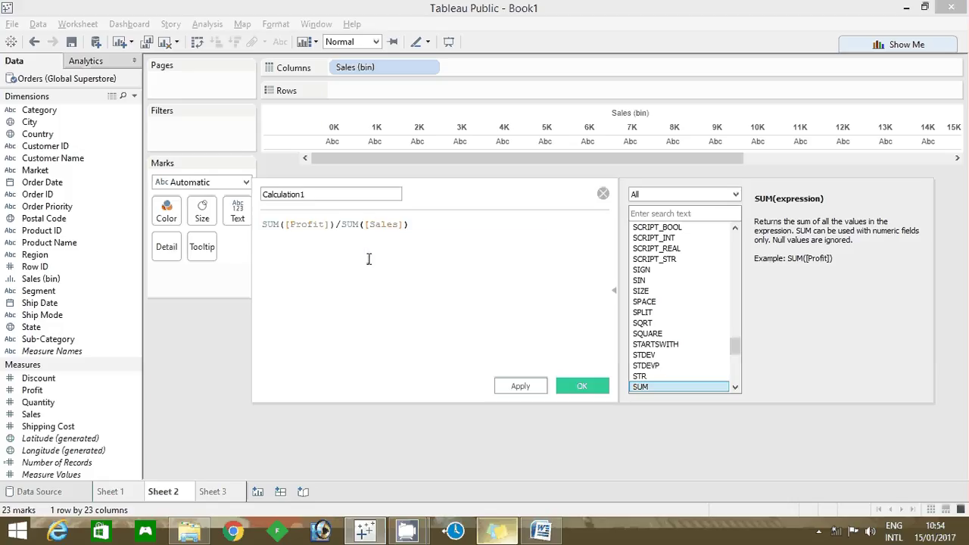
pyautogui.write('*100')
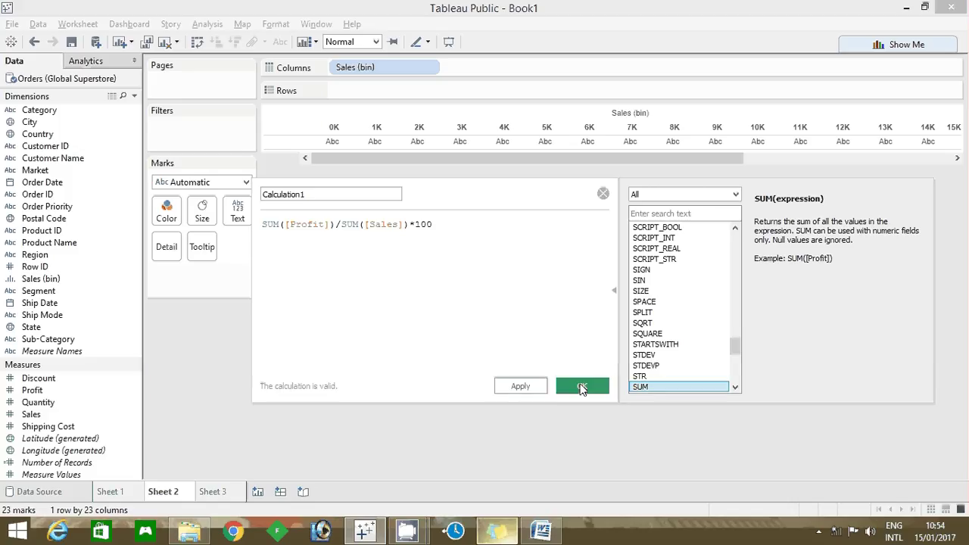
pyautogui.click(581, 387)
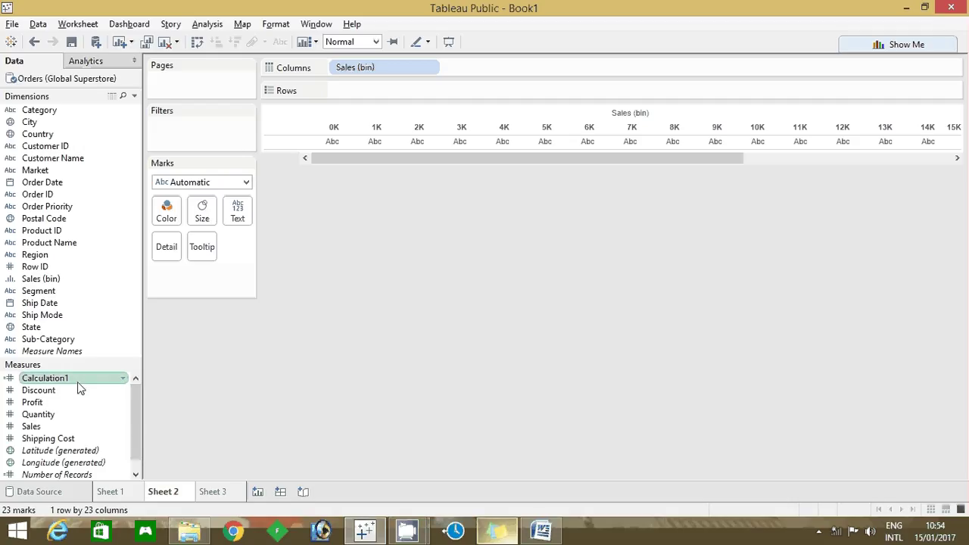
# - Plot Calculation1 per sales bin, sorted descending with labels, and compare against the Word answer sheet
pyautogui.moveTo(79, 388)
pyautogui.mouseDown()
pyautogui.moveTo(421, 95)
pyautogui.moveTo(413, 96)
pyautogui.mouseUp()
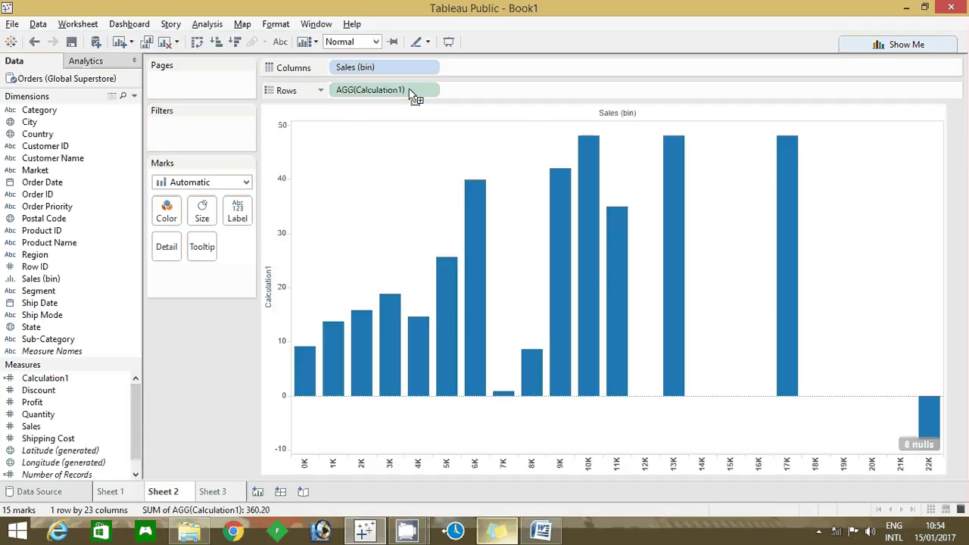
pyautogui.click(234, 44)
pyautogui.click(279, 43)
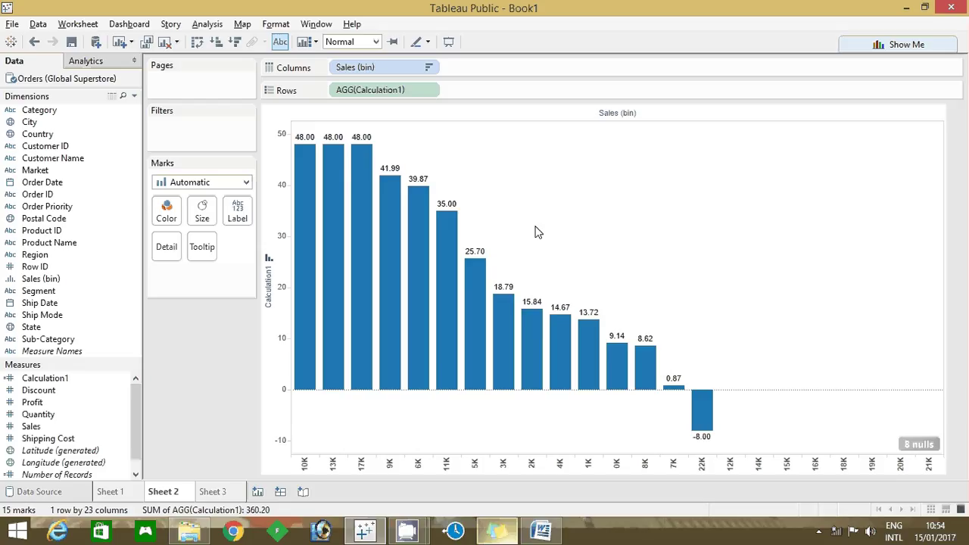
pyautogui.hotkey('alt', 'Tab')
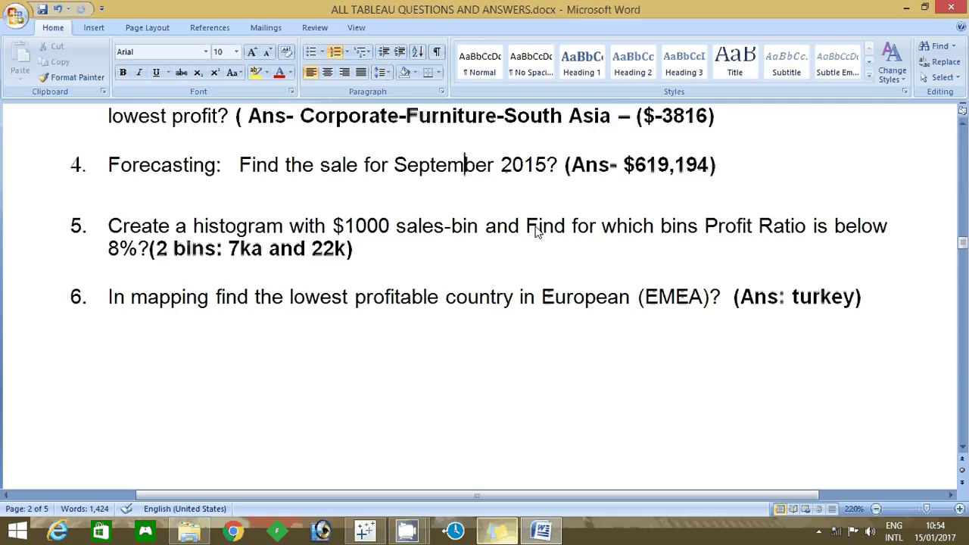
pyautogui.hotkey('alt', 'Tab')
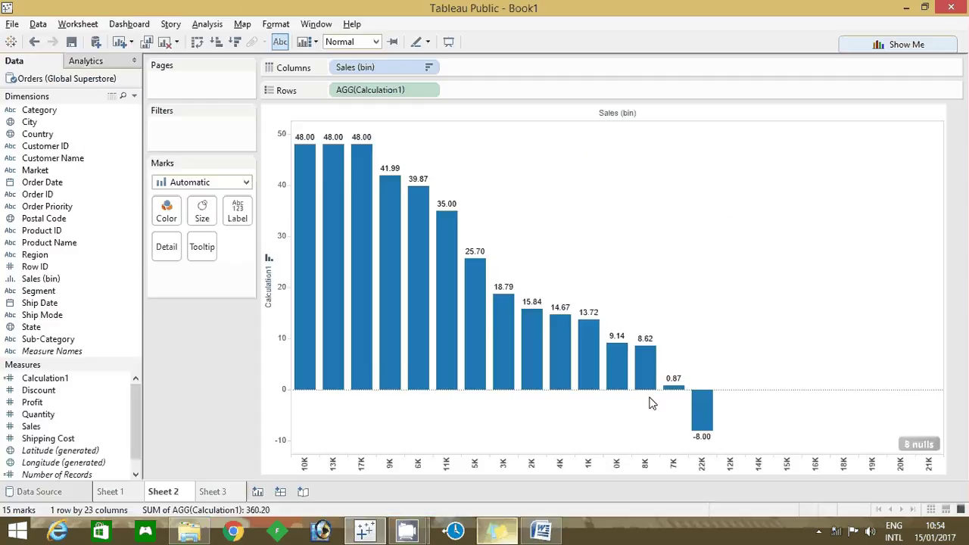
# - Inspect the 22K and 7K bars, clear the selection, and switch to the Word questions
pyautogui.click(702, 464)
pyautogui.click(674, 463)
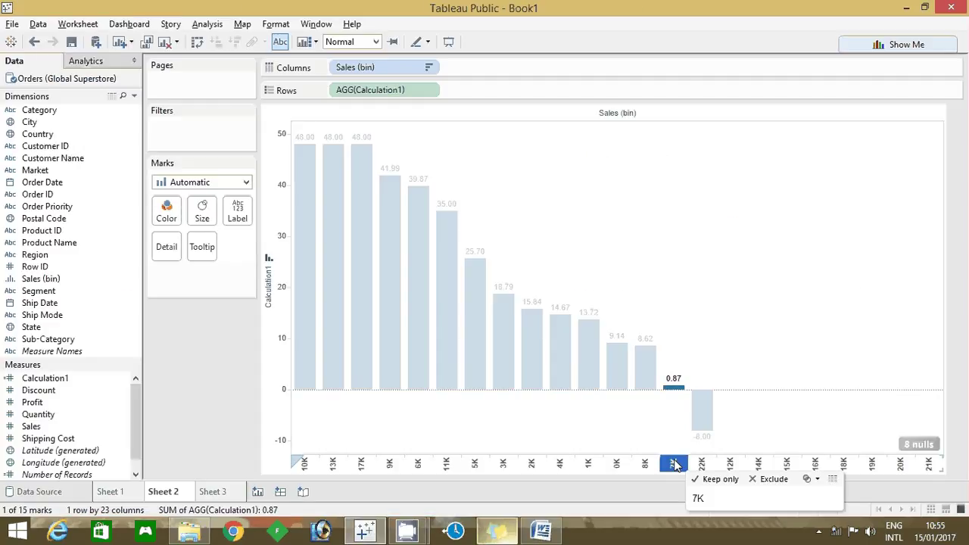
pyautogui.rightClick(917, 449)
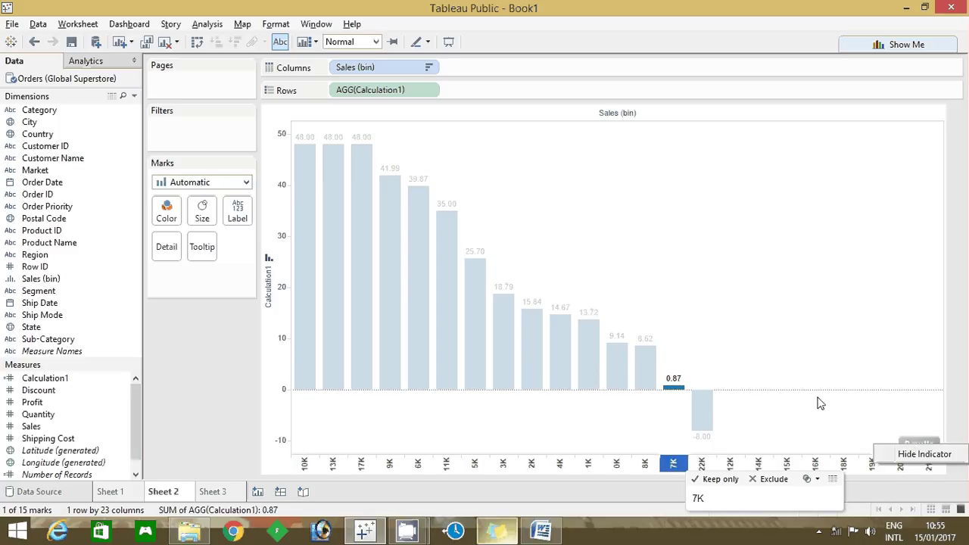
pyautogui.click(879, 491)
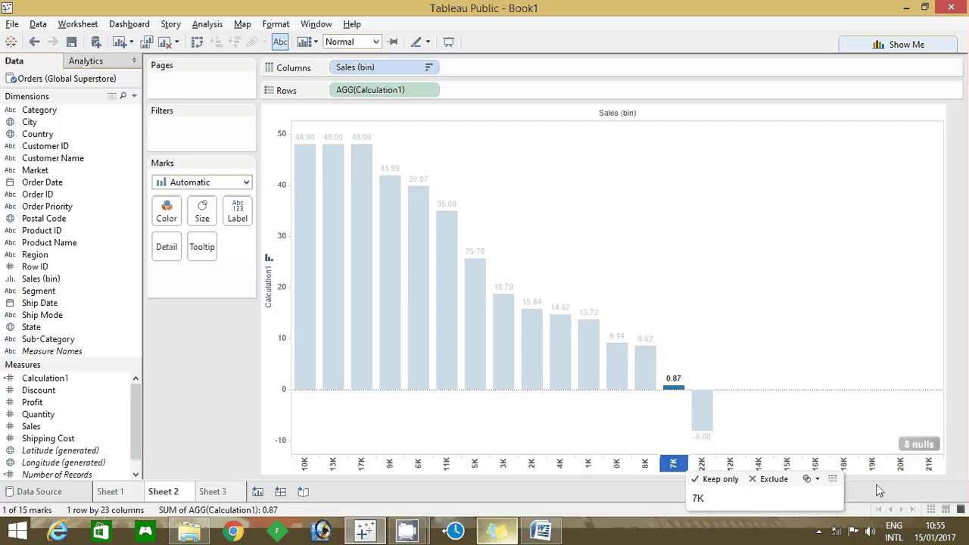
pyautogui.click(734, 320)
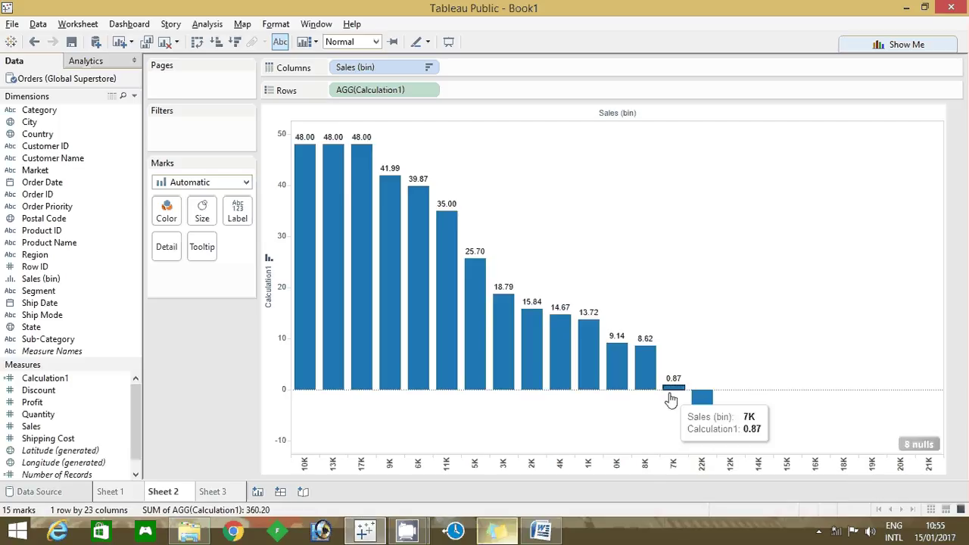
pyautogui.hotkey('alt', 'Tab')
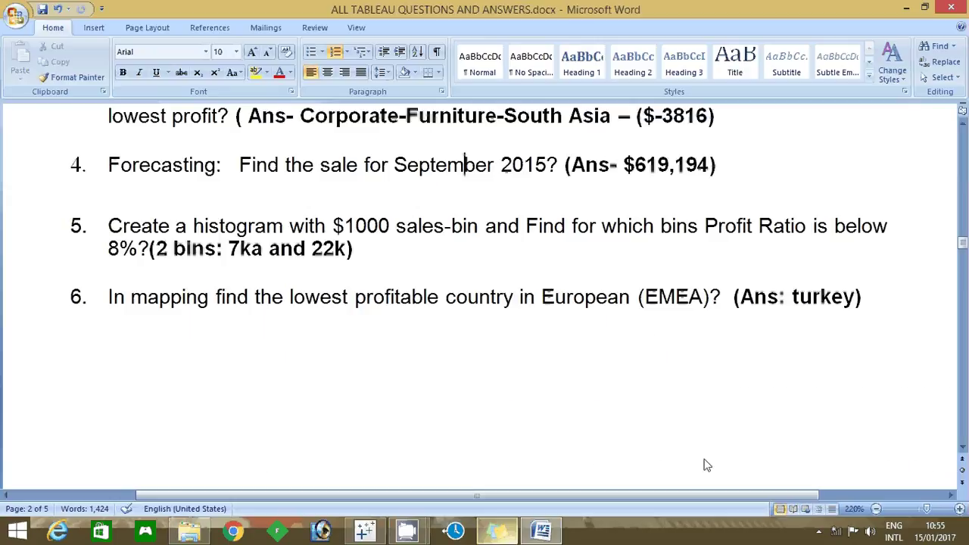
# - Read question 6 on the least profitable European country, then go to Tableau's empty Sheet 3
pyautogui.click(392, 257)
pyautogui.press('Down')
pyautogui.press('Up')
pyautogui.press('Down')
pyautogui.press('Down')
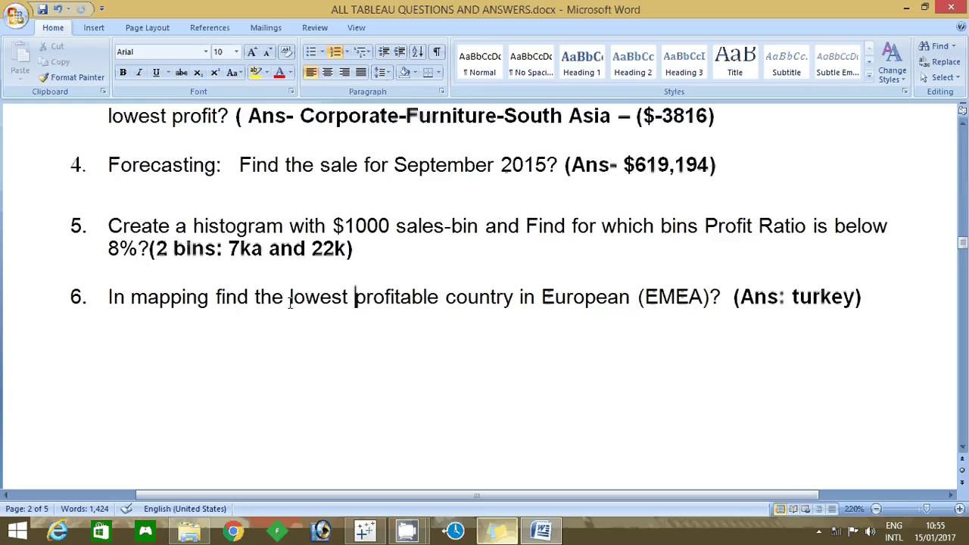
pyautogui.doubleClick(597, 297)
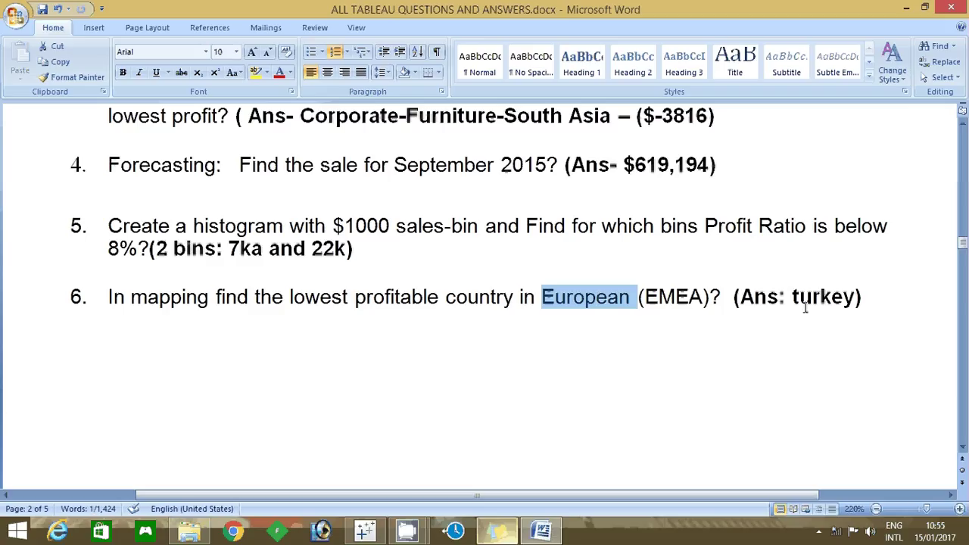
pyautogui.hotkey('alt', 'Tab')
pyautogui.click(221, 492)
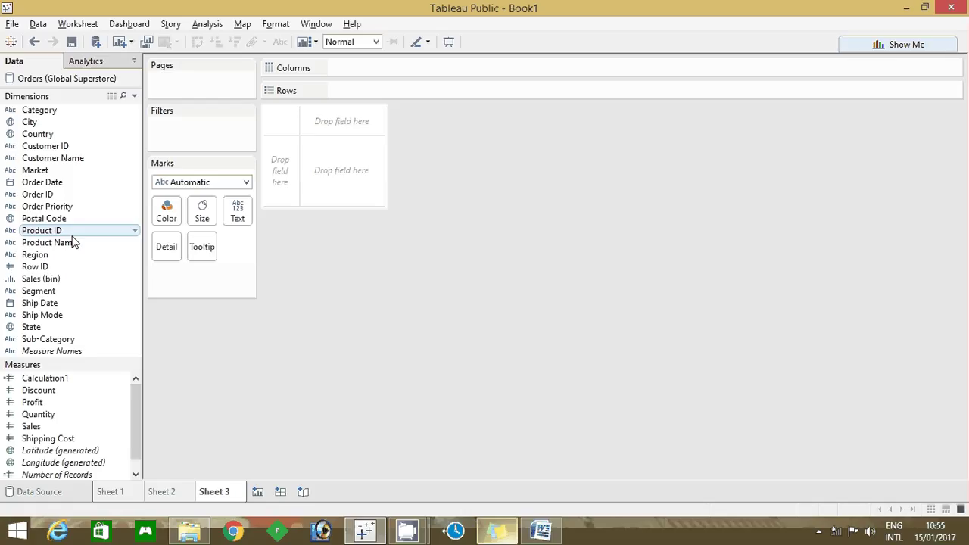
# - Build a filled map from Country via Show Me and colour it by SUM(Profit)
pyautogui.click(45, 134)
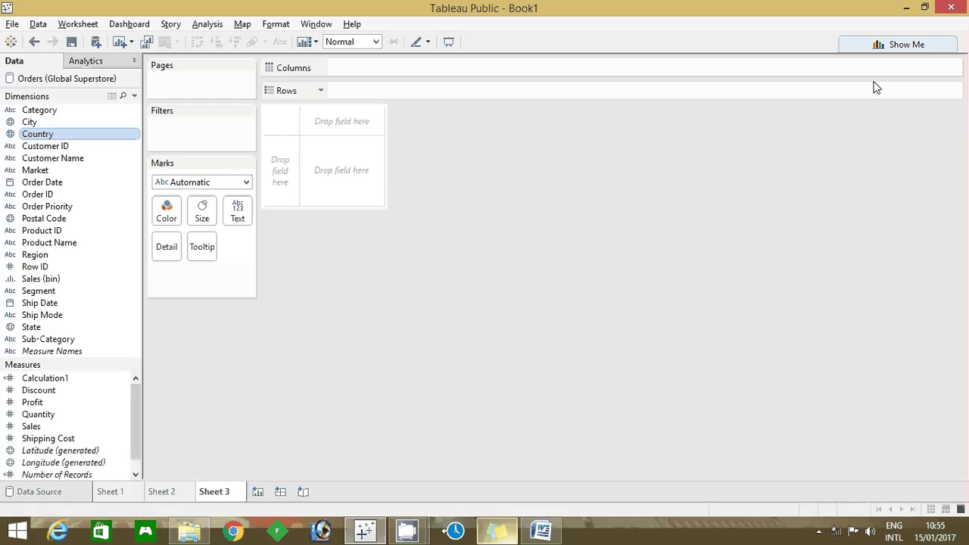
pyautogui.click(888, 50)
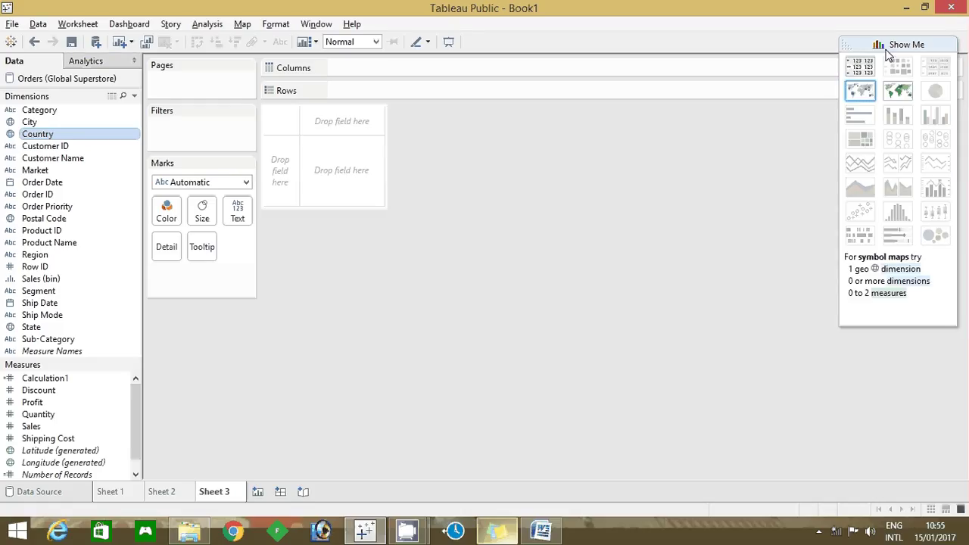
pyautogui.click(900, 92)
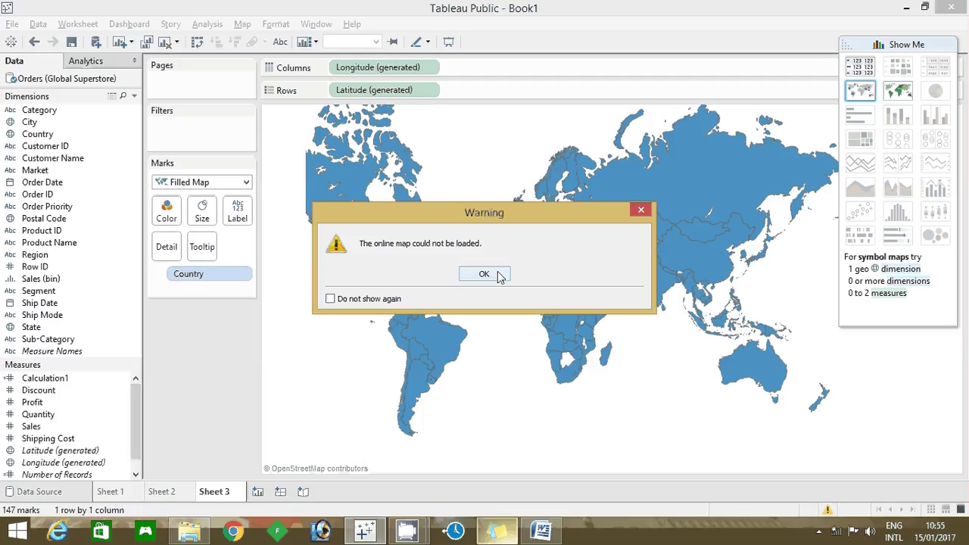
pyautogui.click(484, 275)
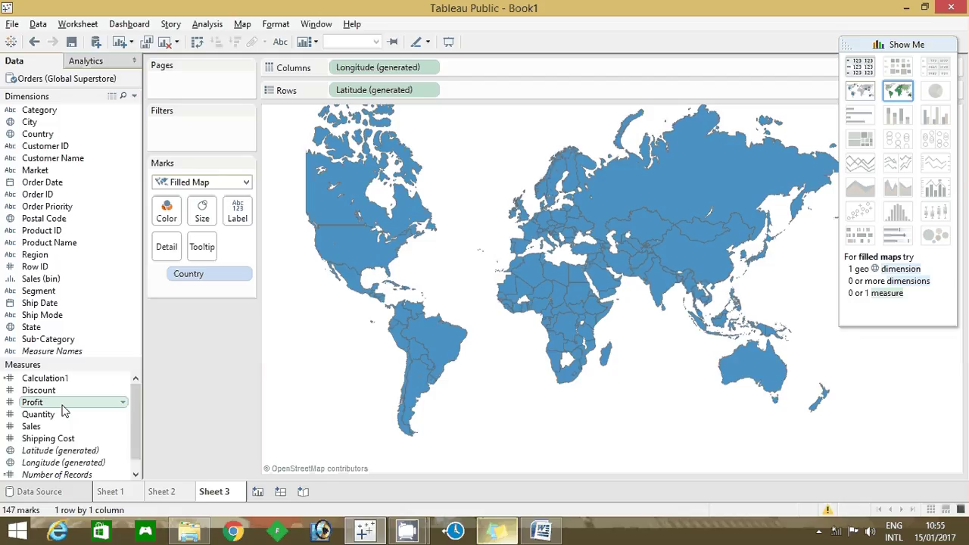
pyautogui.moveTo(63, 406); pyautogui.dragTo(172, 213)
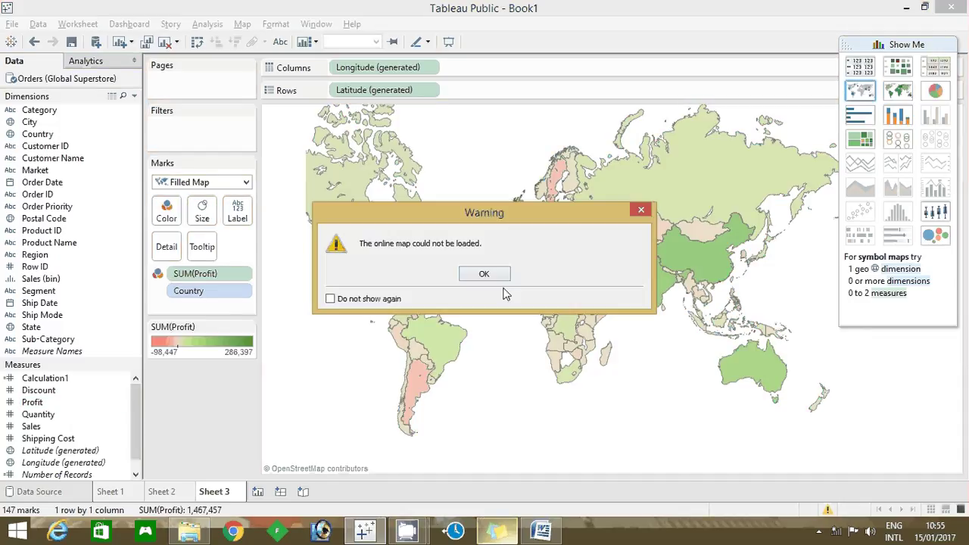
pyautogui.click(498, 278)
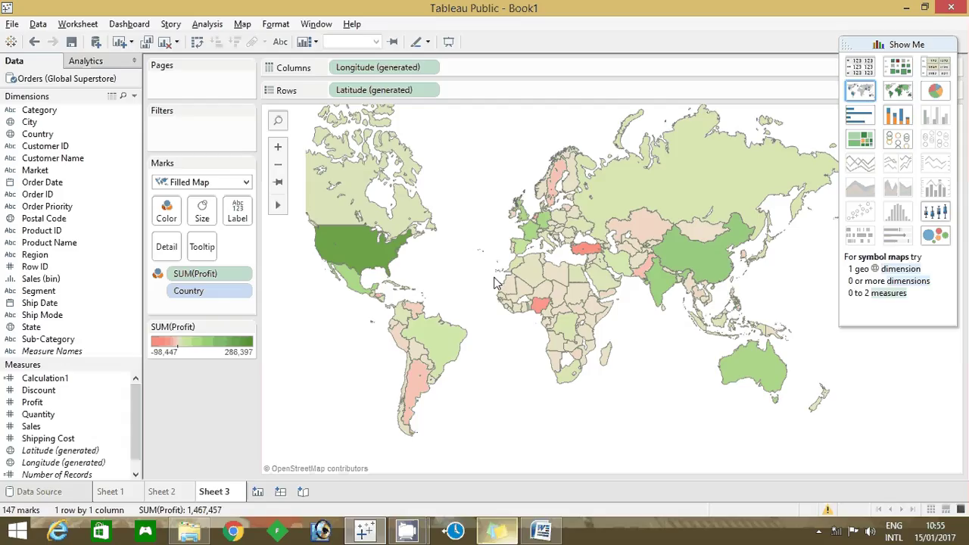
# - Check the quiz question in the Word document, then return to the profit map
pyautogui.hotkey('alt', 'Tab')
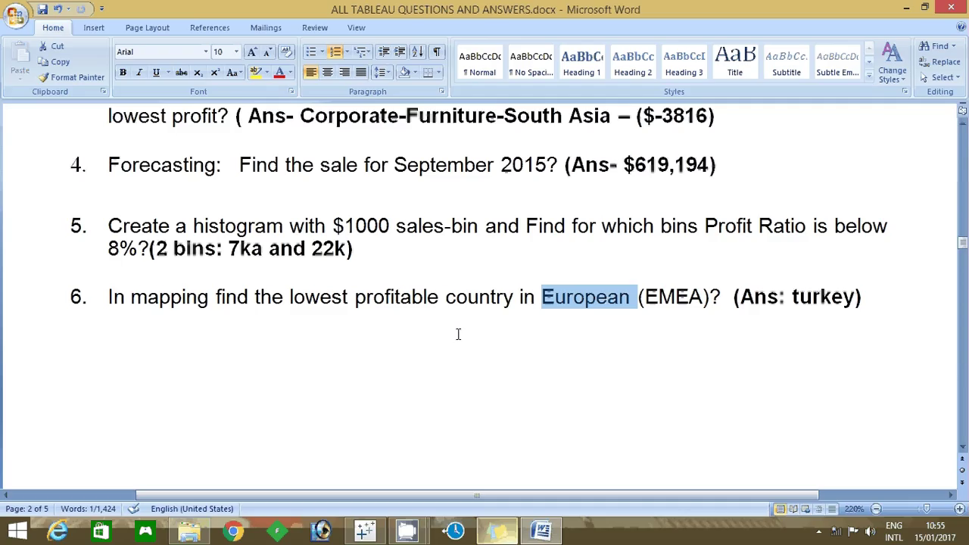
pyautogui.click(499, 295)
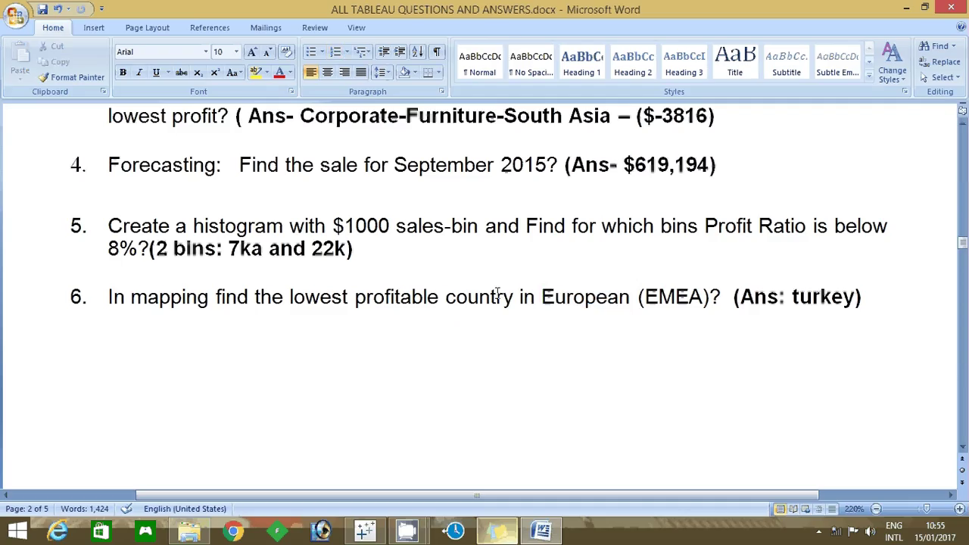
pyautogui.hotkey('alt', 'Tab')
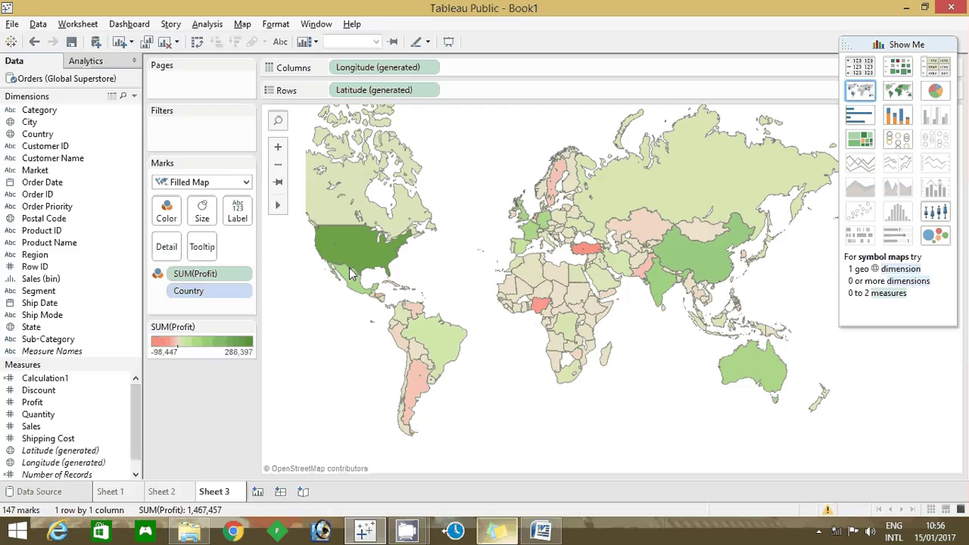
# - Add a Region filter and keep only EMEA, leaving 40 countries on the map
pyautogui.rightClick(53, 258)
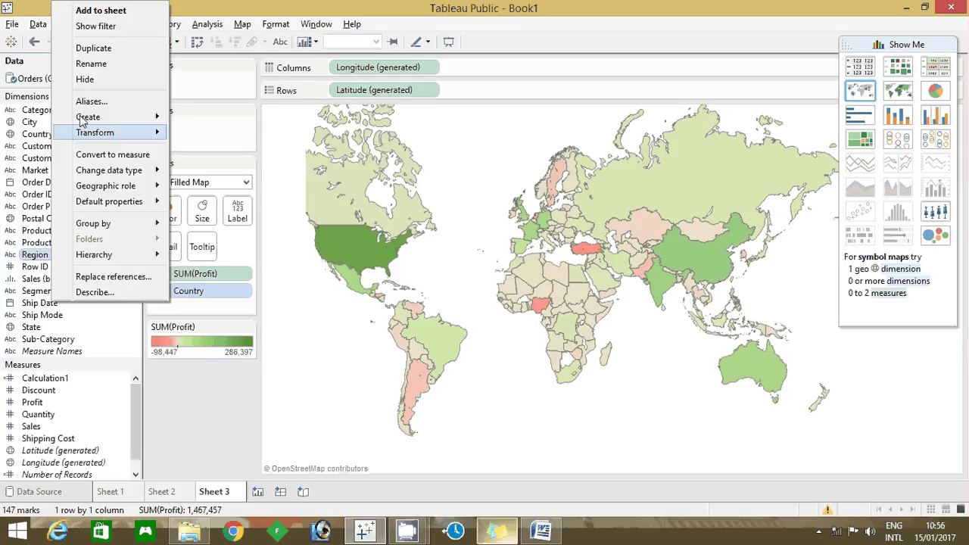
pyautogui.click(90, 28)
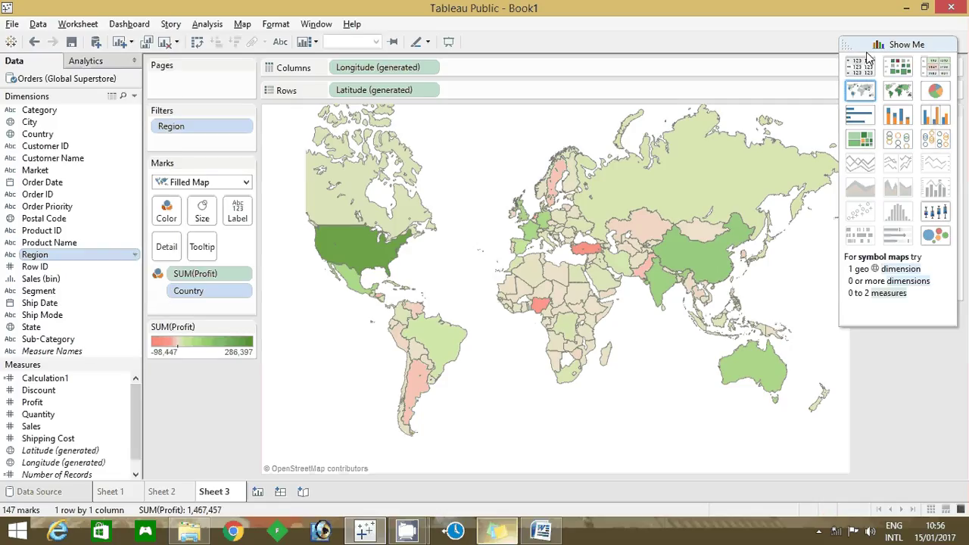
pyautogui.click(899, 91)
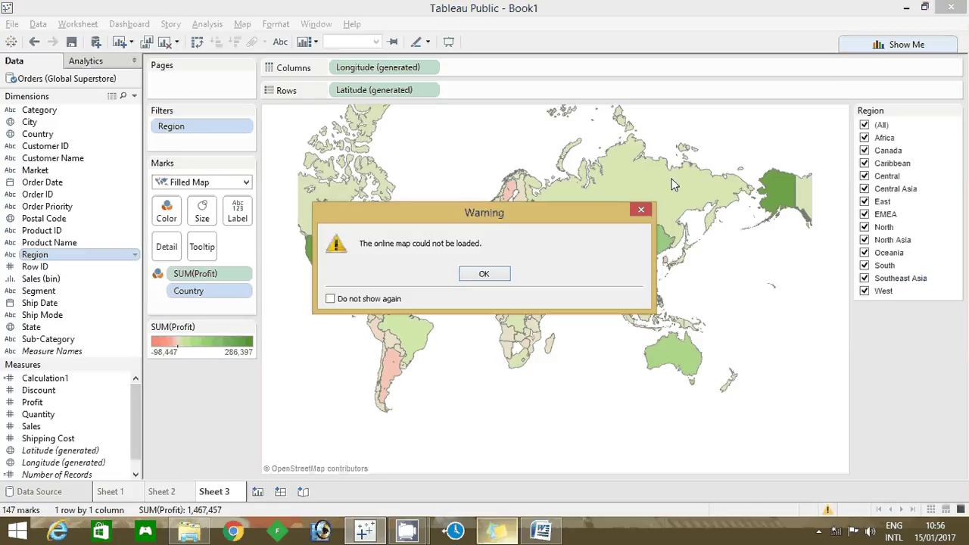
pyautogui.click(483, 275)
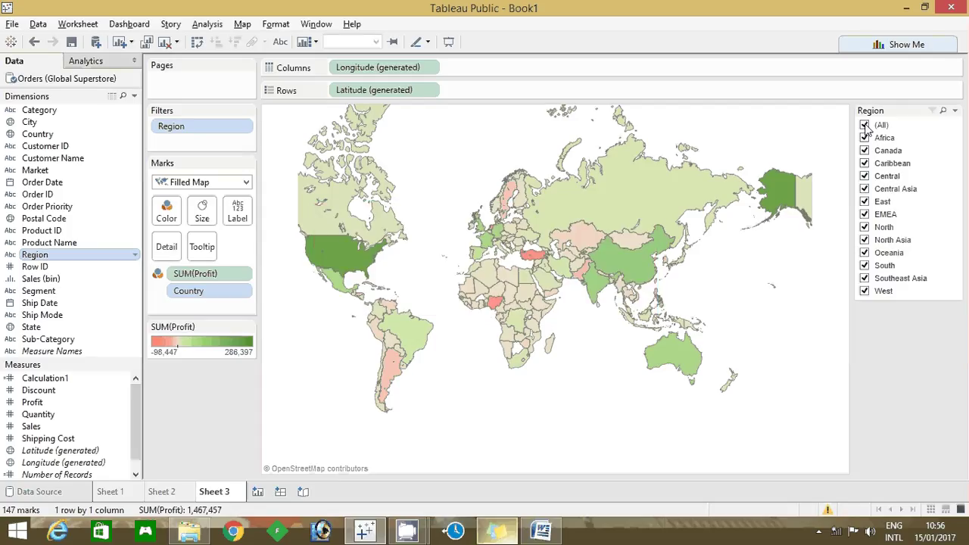
pyautogui.click(865, 125)
pyautogui.click(864, 214)
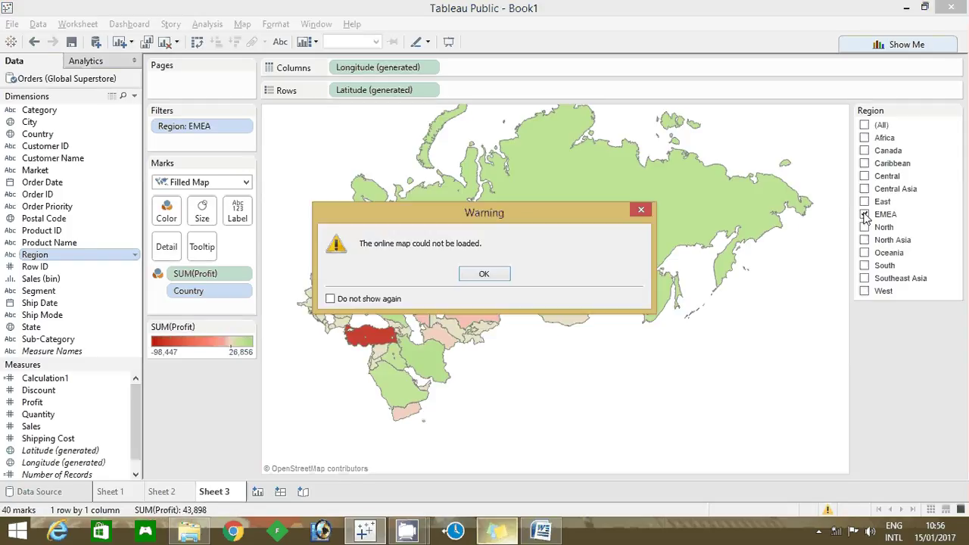
pyautogui.click(640, 209)
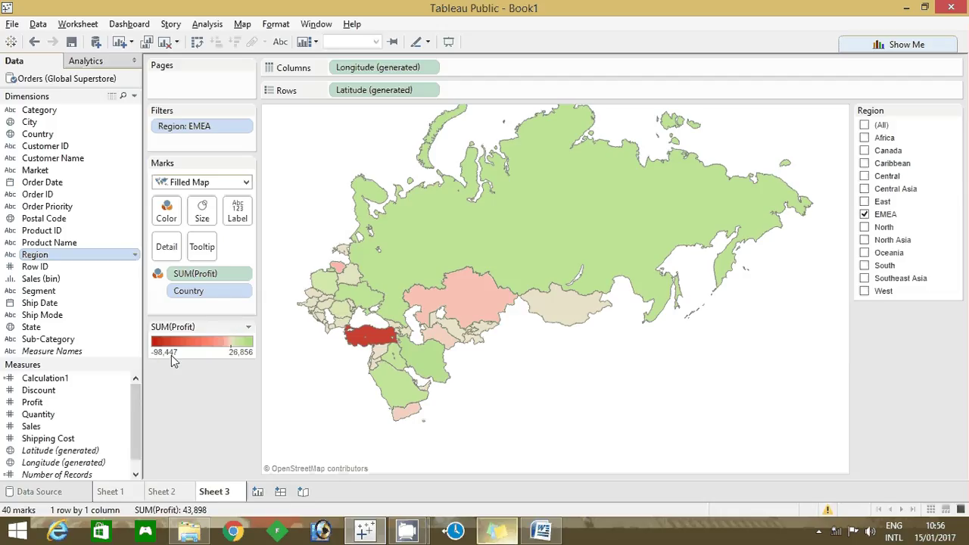
# - Label each EMEA country by name, with Turkey the lowest at -98,447 profit
pyautogui.moveTo(366, 340)
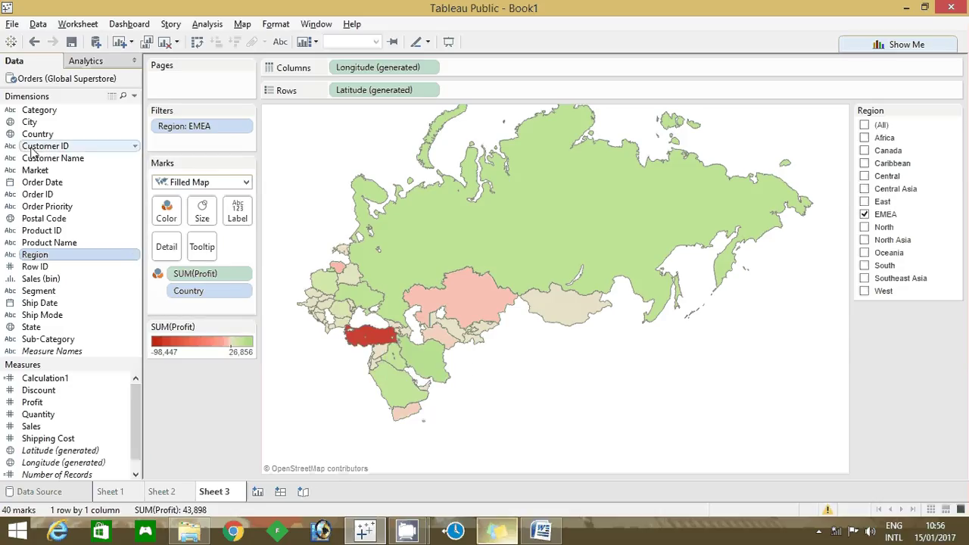
pyautogui.moveTo(36, 134); pyautogui.dragTo(237, 215)
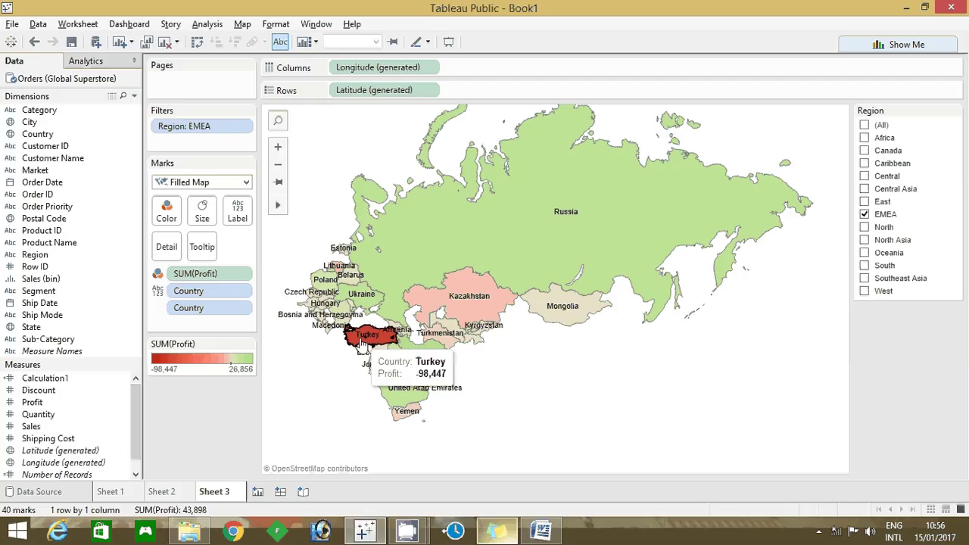
pyautogui.hotkey('alt', 'Tab')
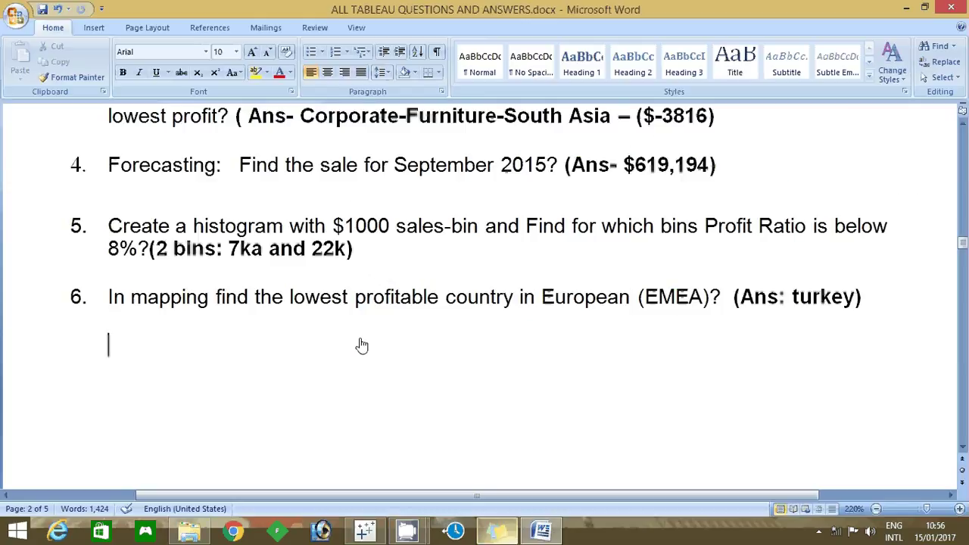